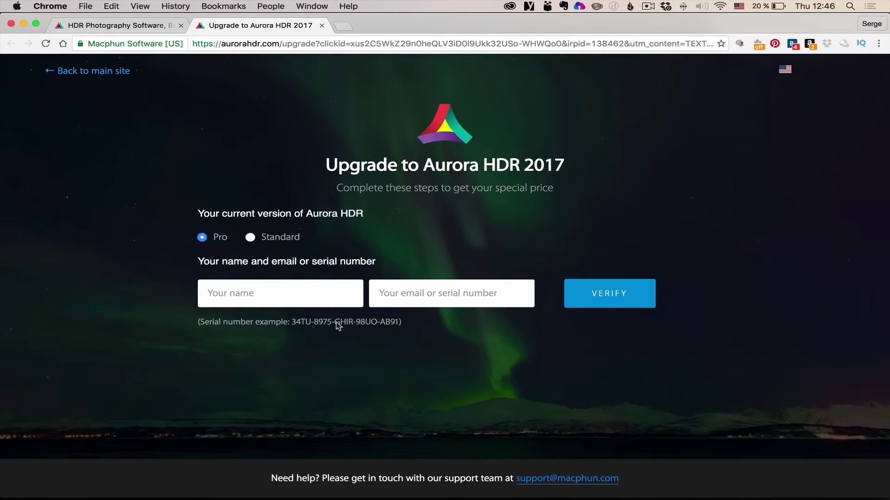
# - Switch to Lightroom and remove the dust spot in the upper-left sky with the spot removal tool
pyautogui.press('super+Tab')
pyautogui.click(381, 263)
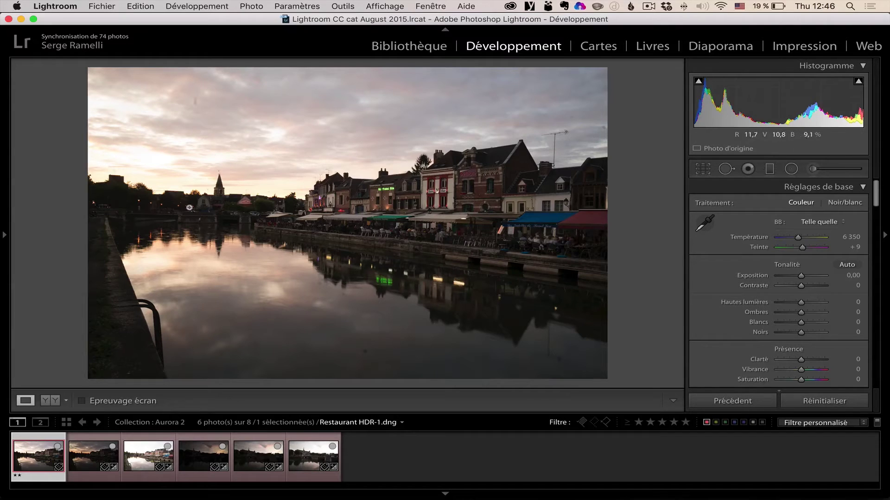
pyautogui.click(726, 168)
pyautogui.click(195, 101)
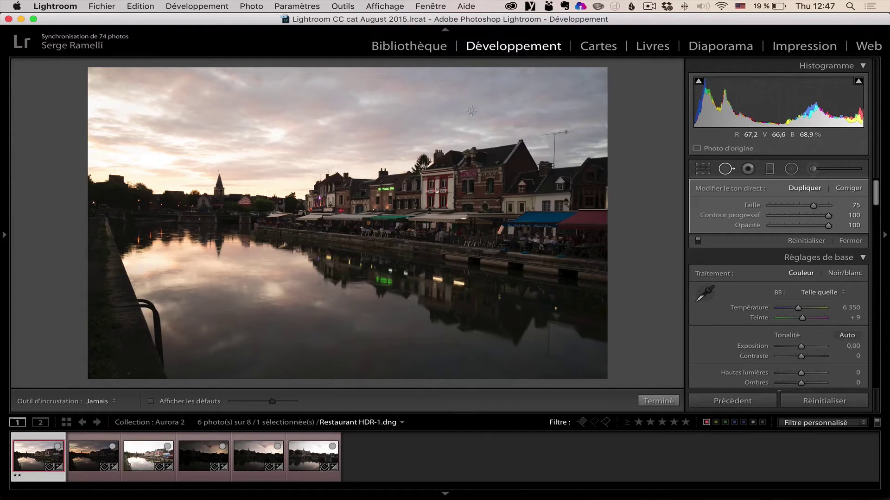
# - Check the photo for remaining dust spots with the spot visualisation (Afficher les défauts), and close spot removal
pyautogui.click(186, 402)
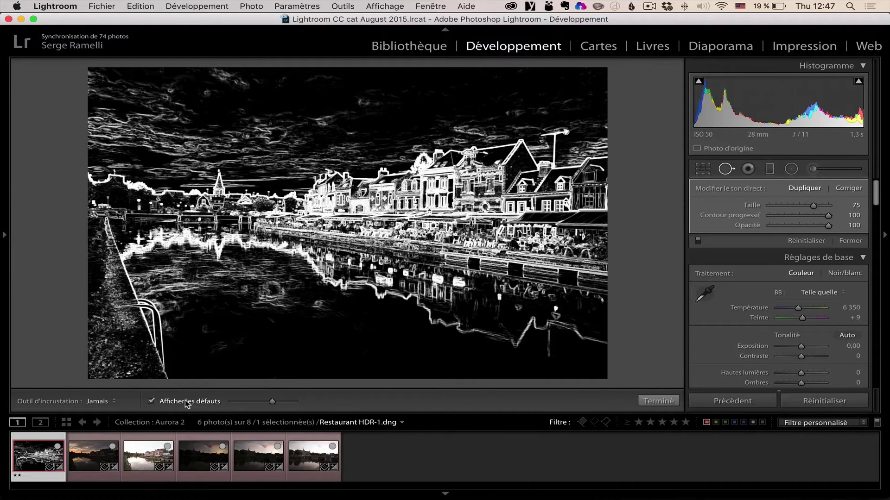
pyautogui.click(185, 402)
pyautogui.click(185, 402)
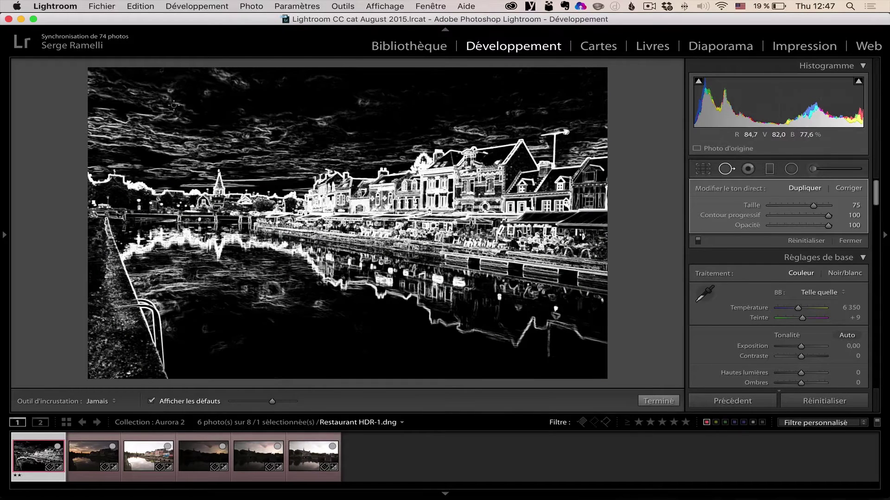
pyautogui.click(186, 403)
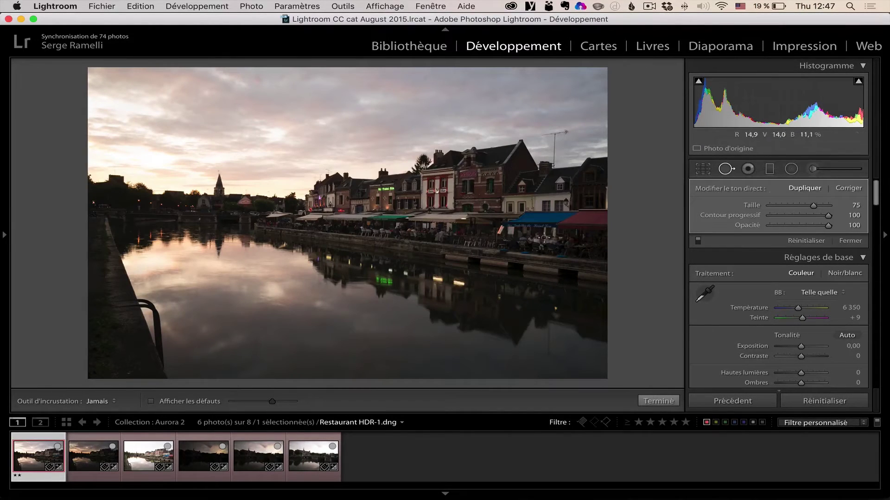
pyautogui.click(850, 241)
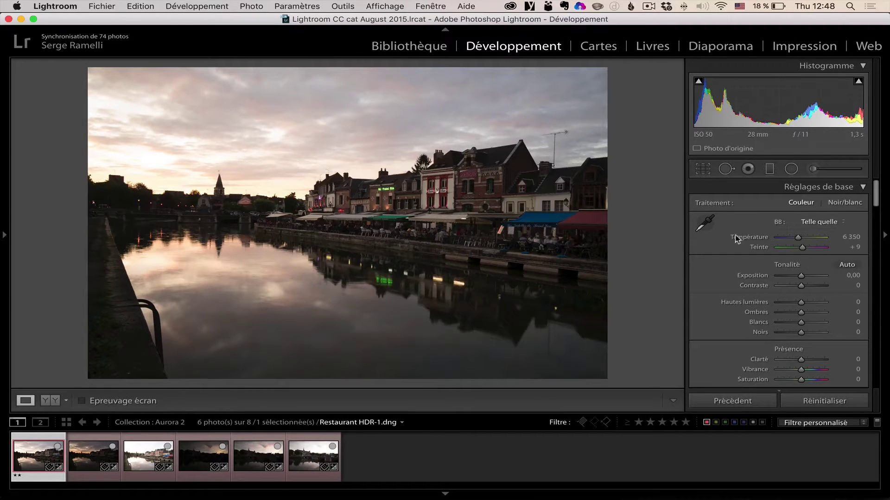
# - Set the white balance to the Ombre preset and raise the tint to +32
pyautogui.click(831, 225)
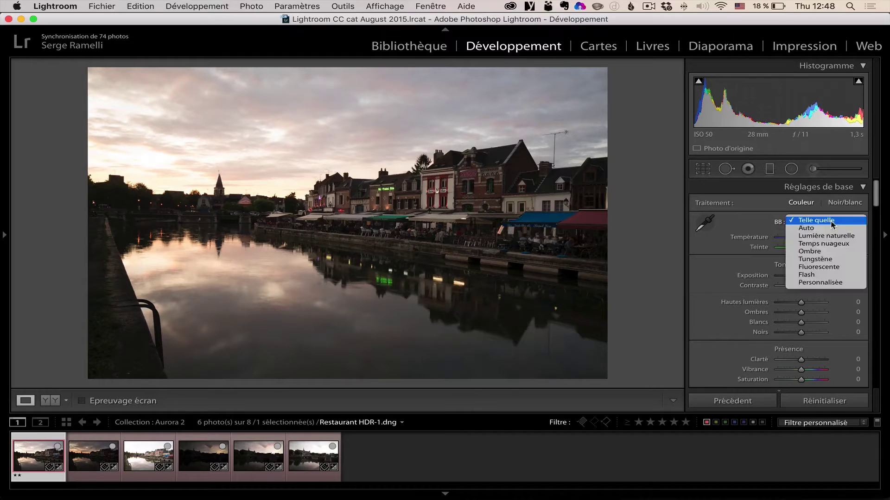
pyautogui.click(830, 252)
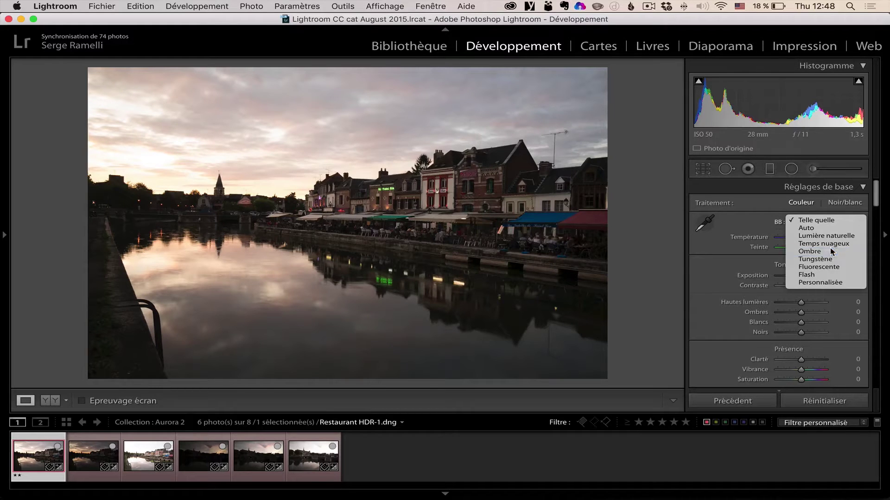
pyautogui.moveTo(803, 248); pyautogui.dragTo(806, 249)
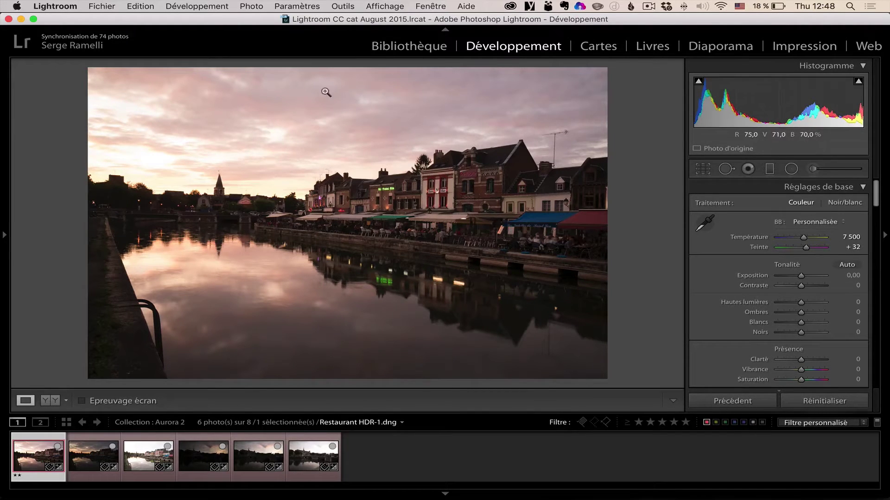
# - Synchronise all develop settings from the first photo to the first three bracketed photos
pyautogui.keyDown('shift'); pyautogui.click(152, 452); pyautogui.keyUp('shift')
pyautogui.click(732, 401)
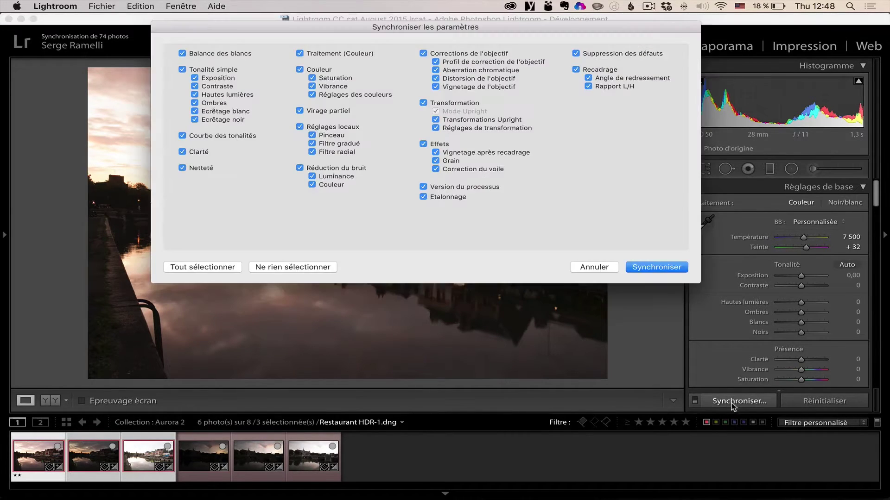
pyautogui.click(657, 268)
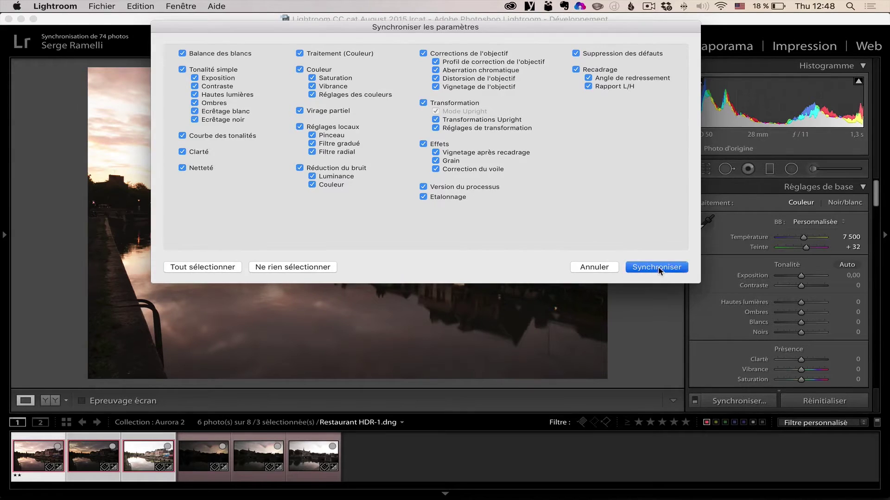
# - Export the three selected photos to Aurora HDR 2017 with the option Use .TIFF with Lightroom adjusters
pyautogui.rightClick(150, 452)
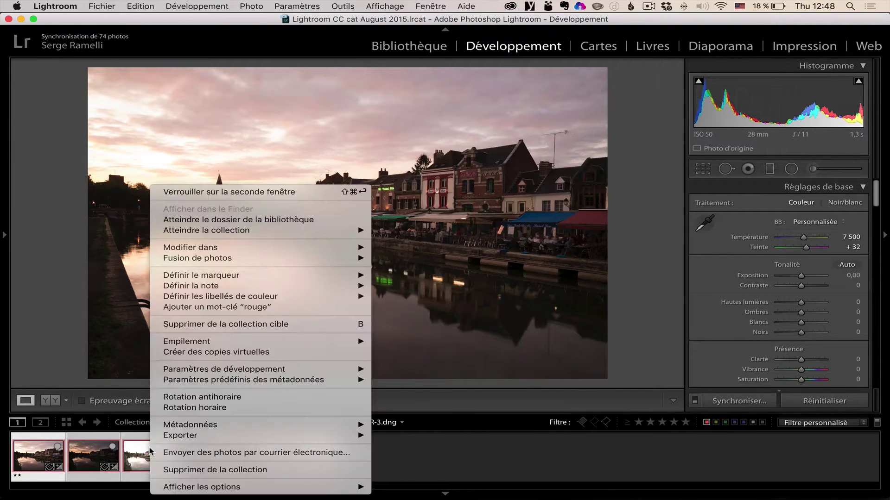
pyautogui.moveTo(278, 435)
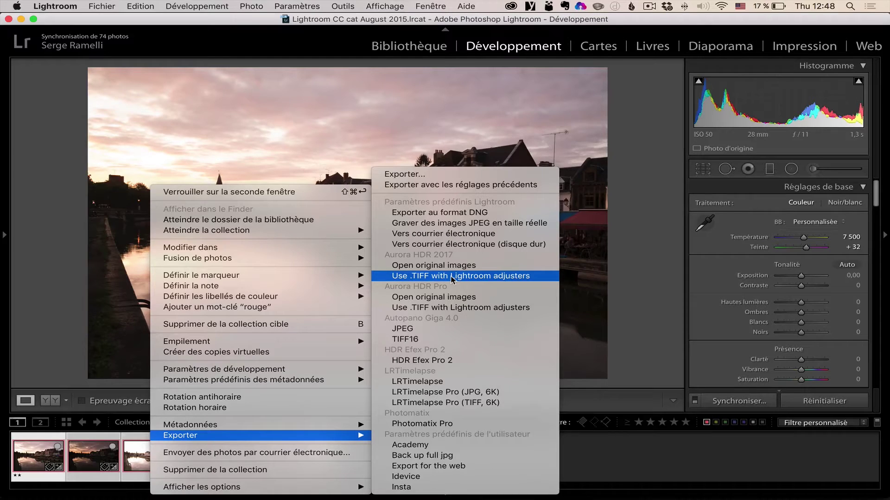
pyautogui.click(489, 276)
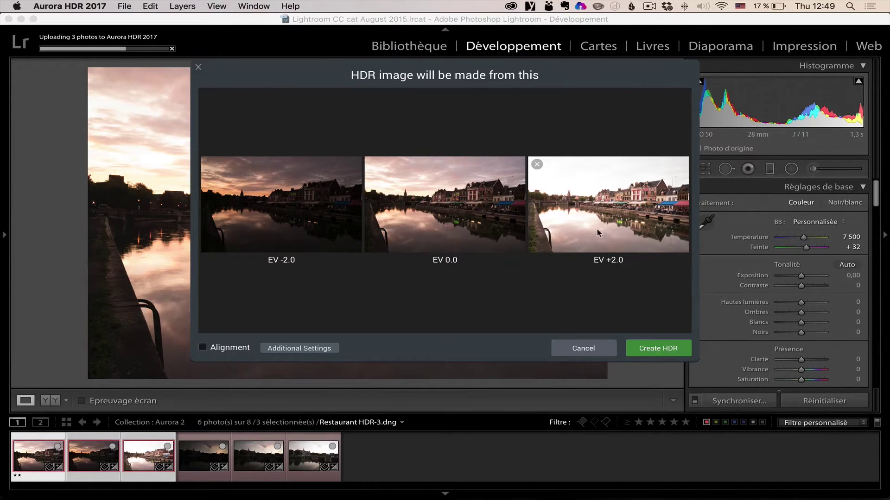
# - Try Ghosts Reduction and Chromatic Aberration Removal in the HDR merge's additional settings
pyautogui.click(277, 351)
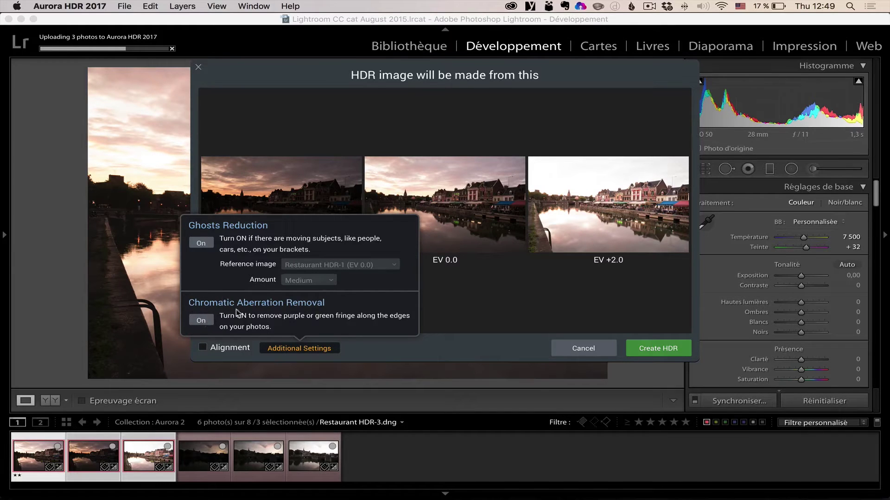
pyautogui.click(209, 243)
pyautogui.click(208, 246)
pyautogui.click(207, 246)
pyautogui.click(208, 245)
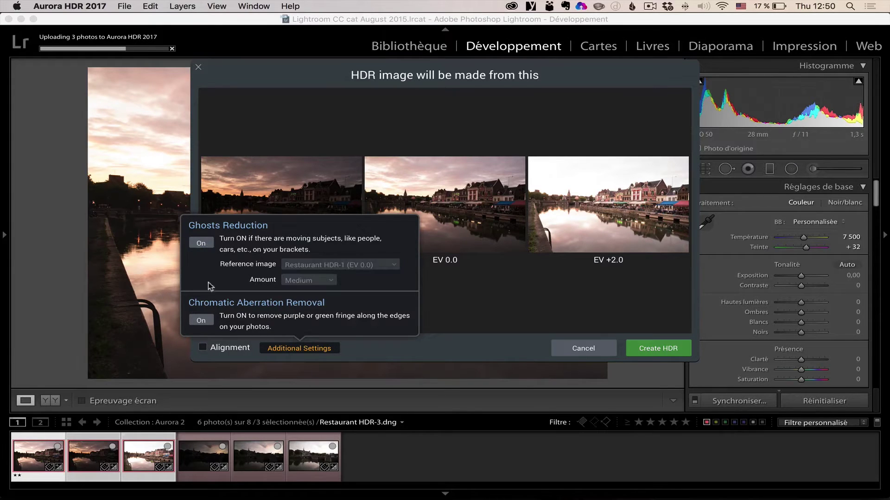
pyautogui.click(195, 247)
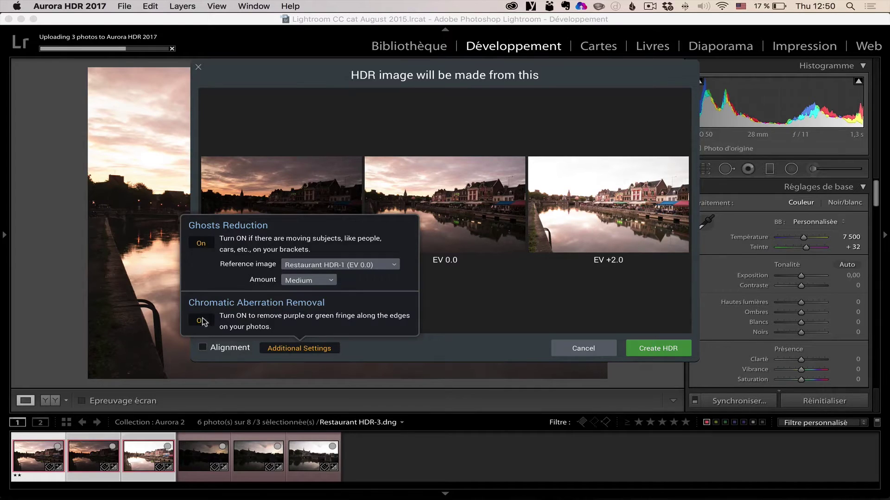
pyautogui.click(207, 244)
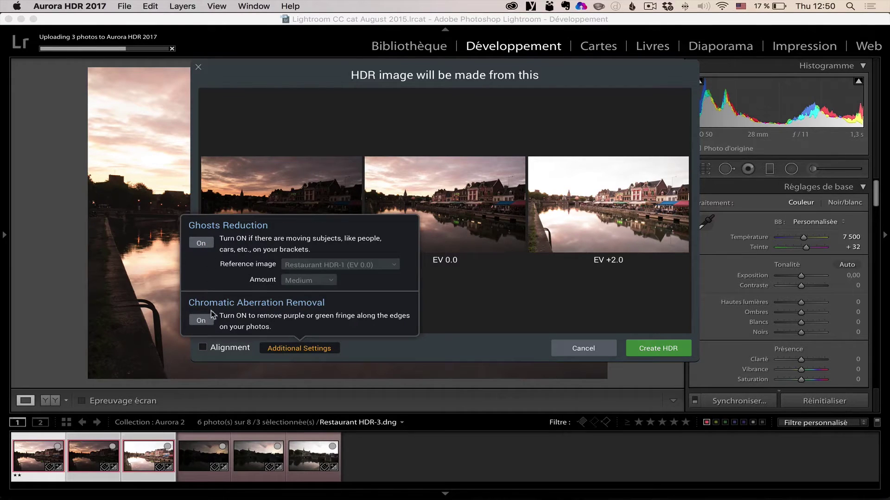
pyautogui.click(498, 303)
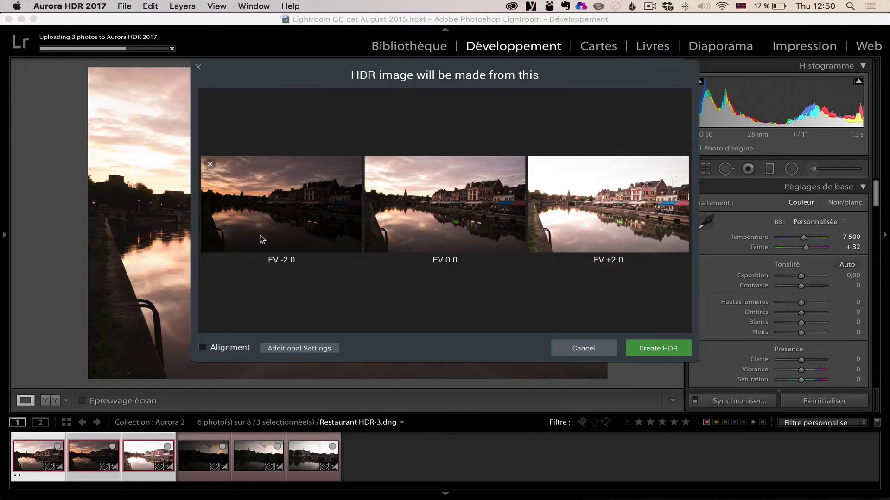
# - Create the HDR image from the three brackets and apply the Photoserge Bright preset
pyautogui.click(654, 349)
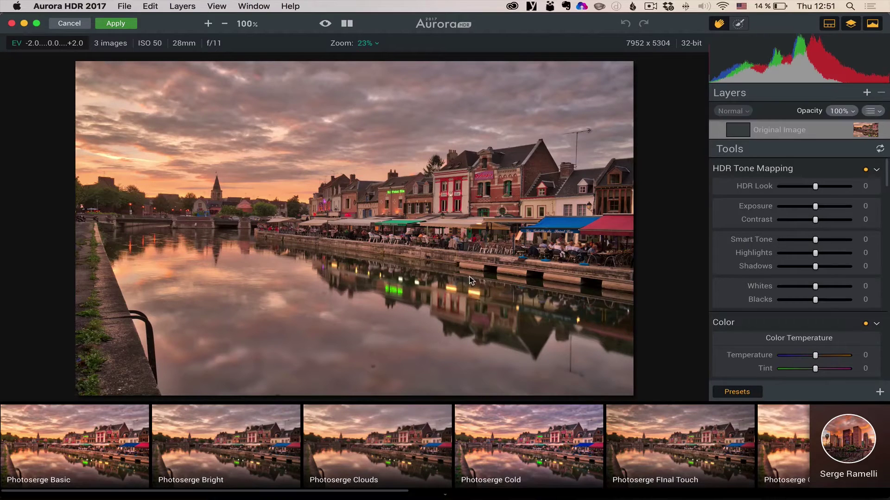
pyautogui.click(856, 438)
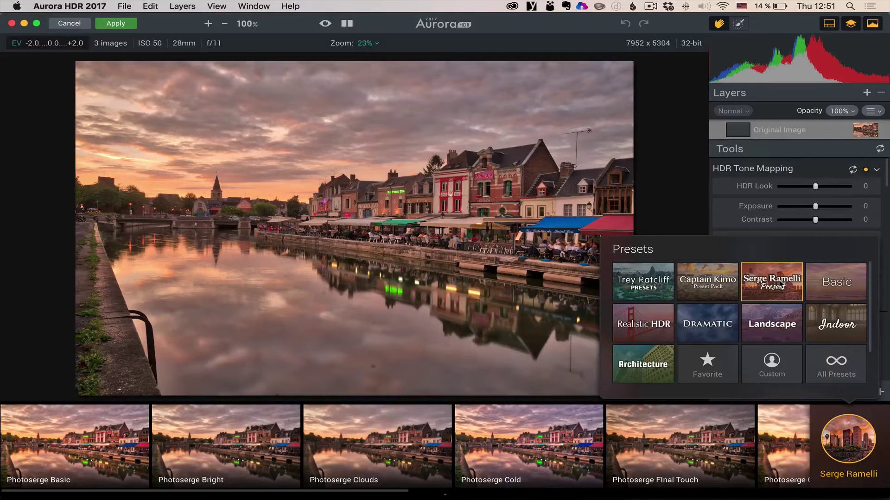
pyautogui.click(847, 433)
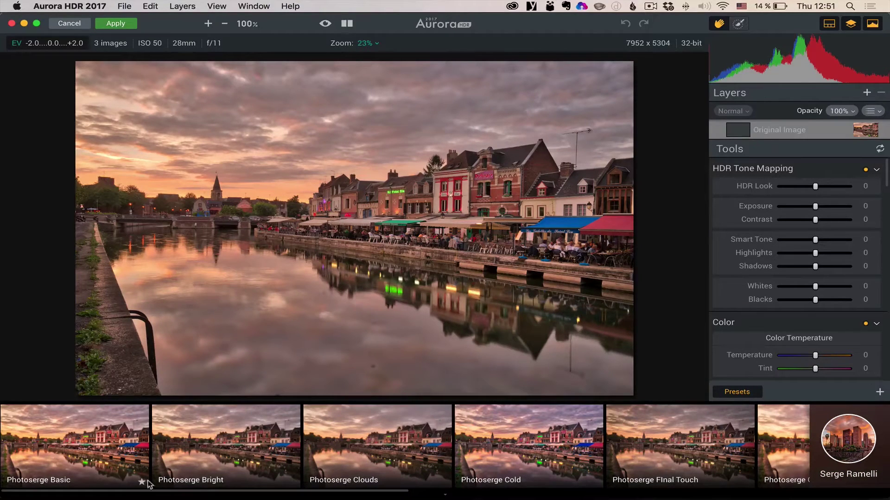
pyautogui.click(211, 439)
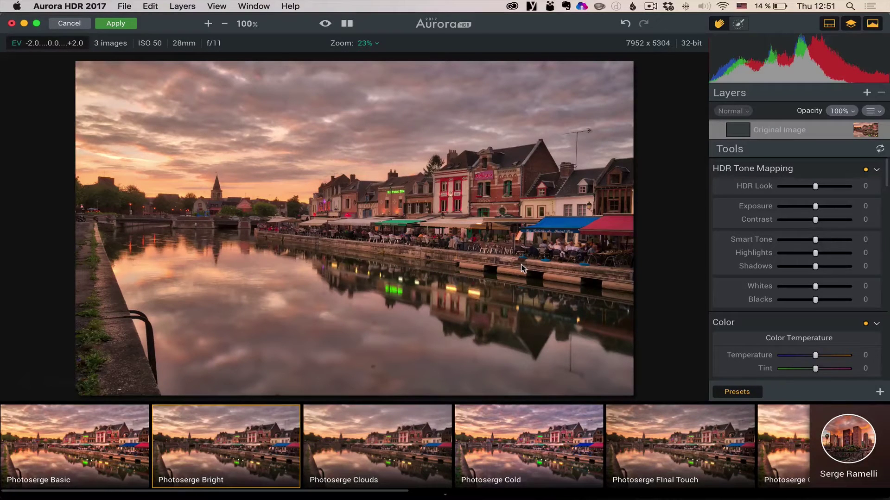
# - Set the HDR Look in HDR Tone Mapping to -20
pyautogui.scroll(1, 783, 226)
pyautogui.scroll(-3, 782, 226)
pyautogui.scroll(3, 782, 224)
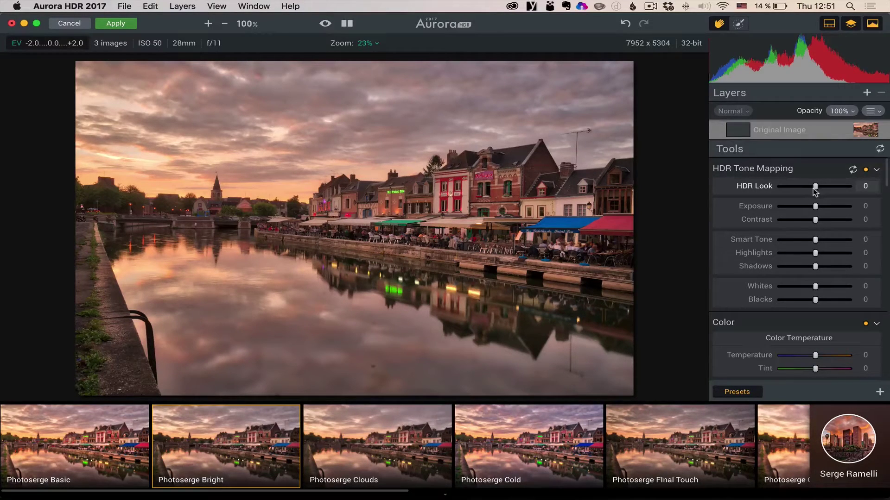
pyautogui.moveTo(816, 188); pyautogui.dragTo(836, 188)
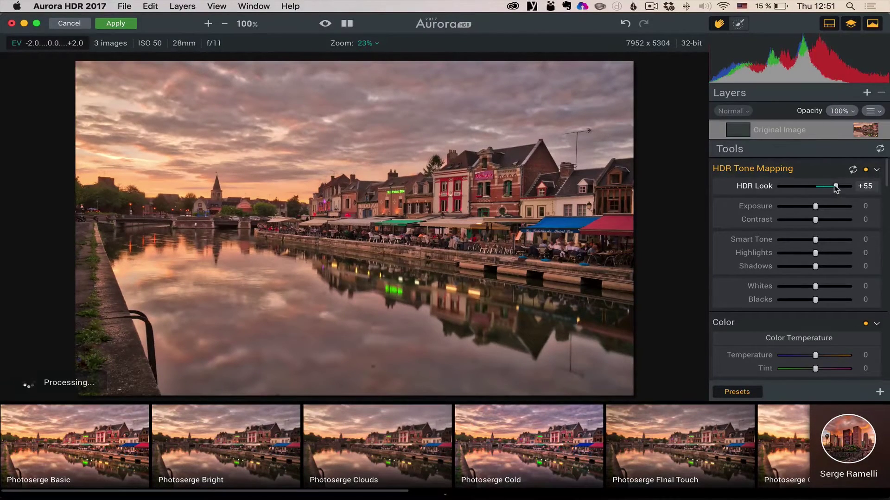
pyautogui.moveTo(836, 188); pyautogui.dragTo(808, 190)
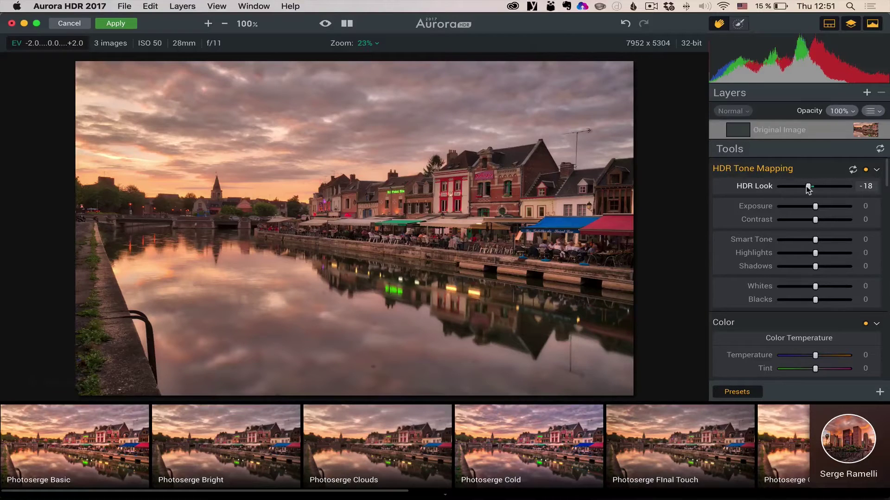
pyautogui.moveTo(809, 187); pyautogui.dragTo(807, 187)
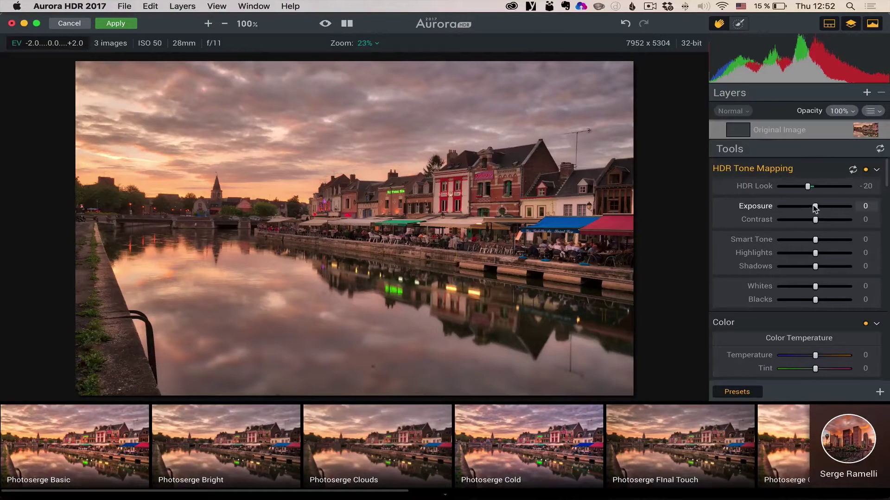
# - Look through the tool settings from HDR Tone Mapping down past Structure and HDR Denoise to Image Radiance
pyautogui.scroll(-3, 810, 200)
pyautogui.scroll(3, 807, 177)
pyautogui.scroll(-5, 798, 224)
pyautogui.scroll(-15, 760, 240)
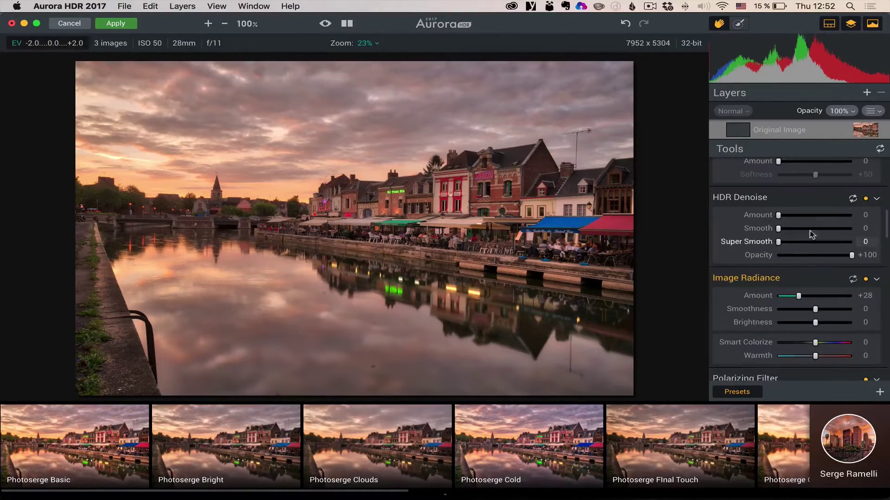
pyautogui.scroll(-2, 811, 232)
pyautogui.scroll(9, 806, 229)
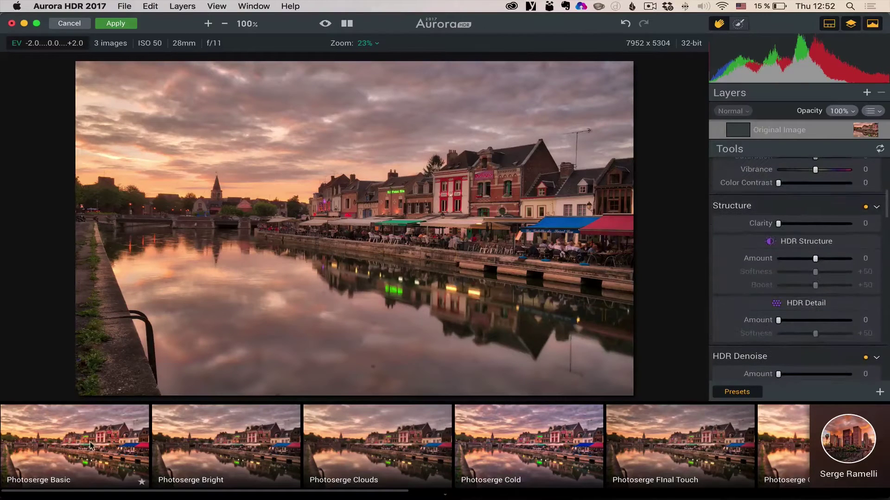
pyautogui.scroll(10, 830, 236)
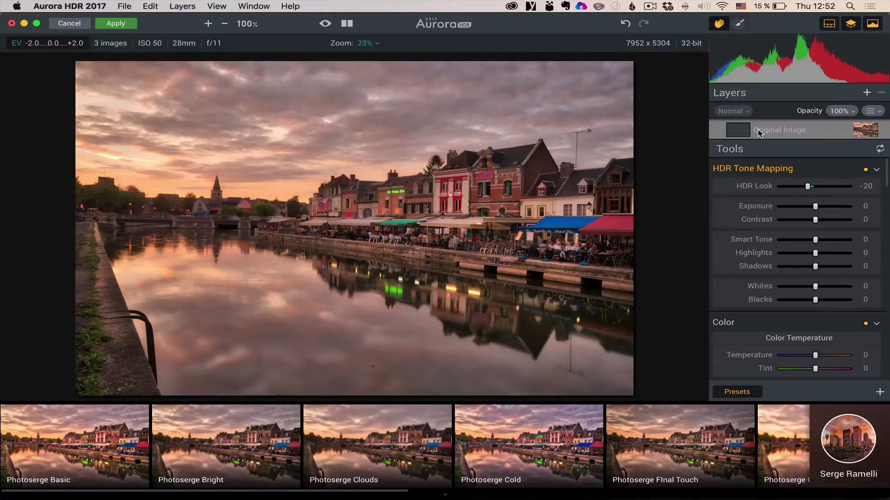
# - Add an adjustment layer and apply the Photoserge Super Color preset to it after trying Photoserge Sunset Look
pyautogui.click(868, 93)
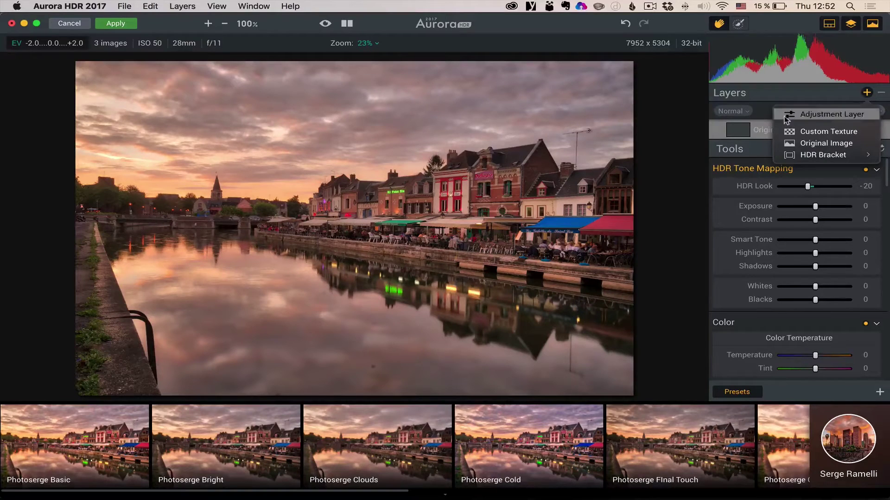
pyautogui.click(851, 116)
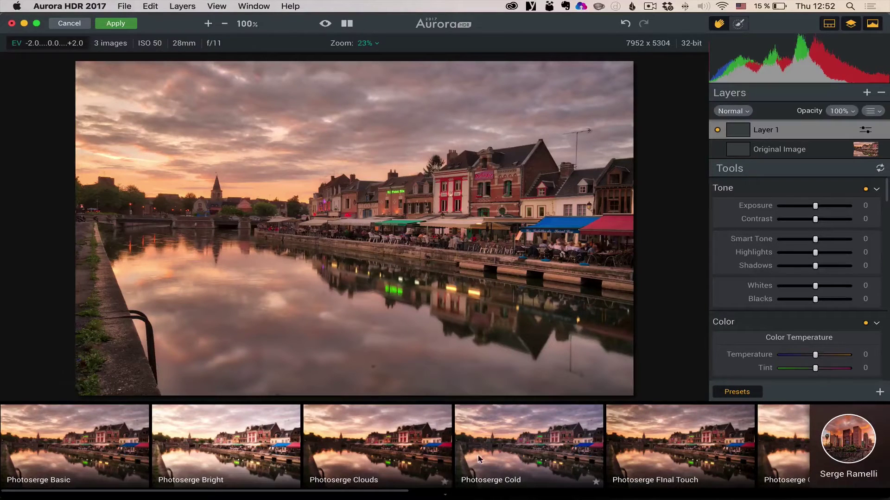
pyautogui.hscroll(15, 415, 443)
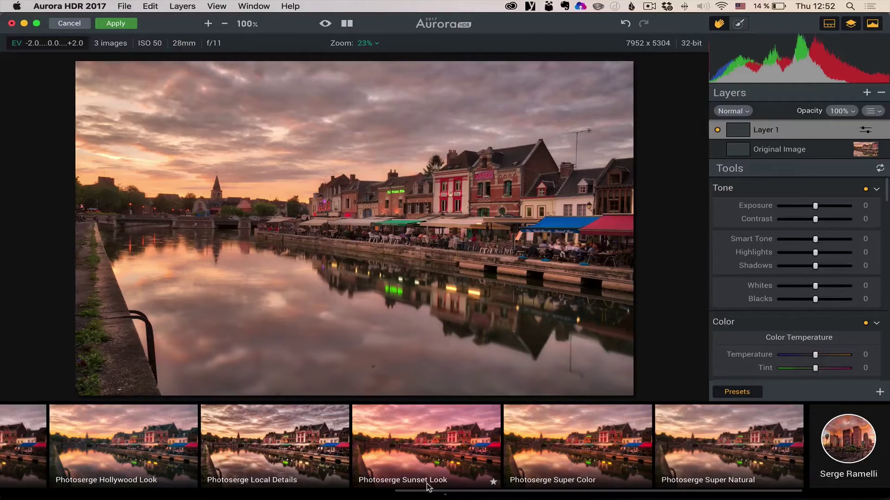
pyautogui.click(416, 431)
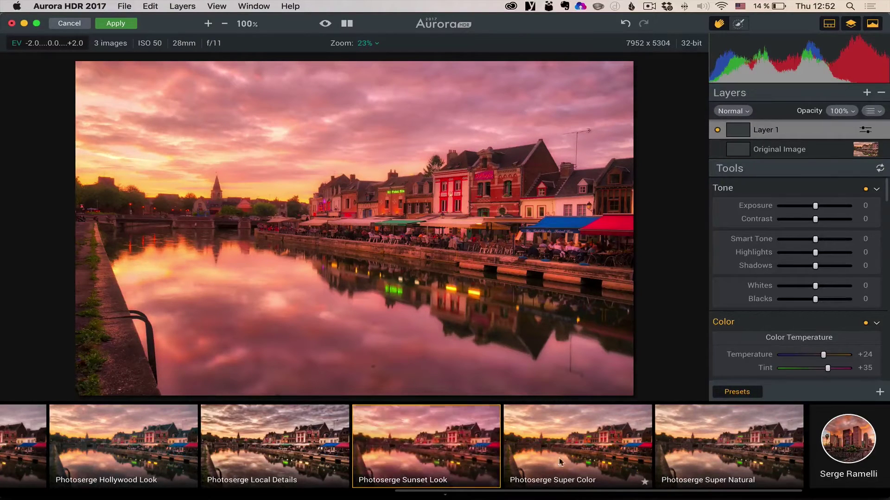
pyautogui.click(567, 441)
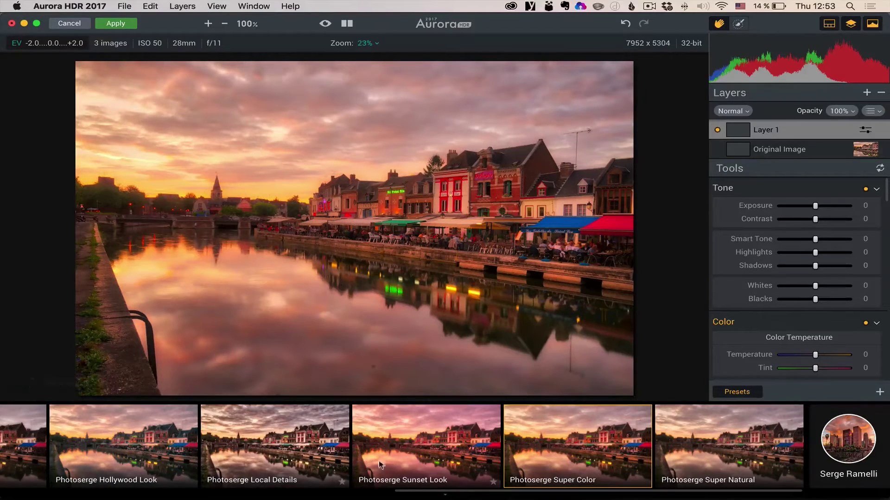
# - Apply the Photoserge Sunset Look preset to Layer 1 and paint its mask over the sky and water at brush opacity 50
pyautogui.click(439, 436)
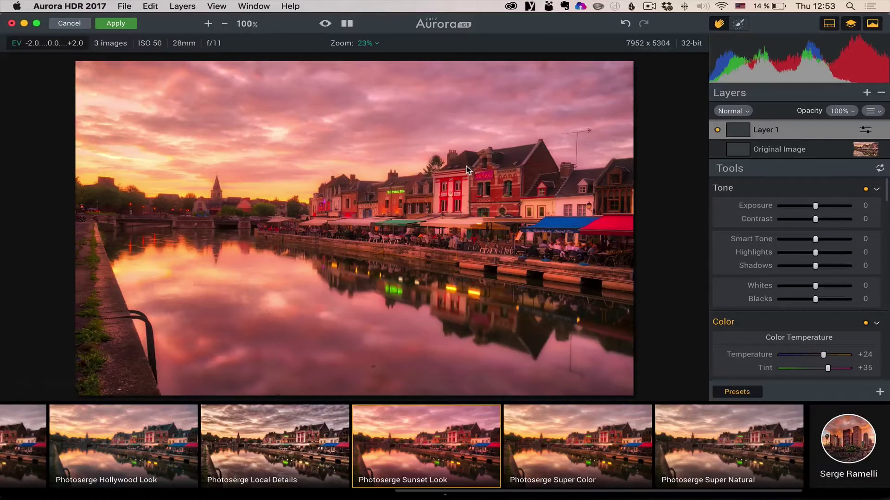
pyautogui.click(740, 24)
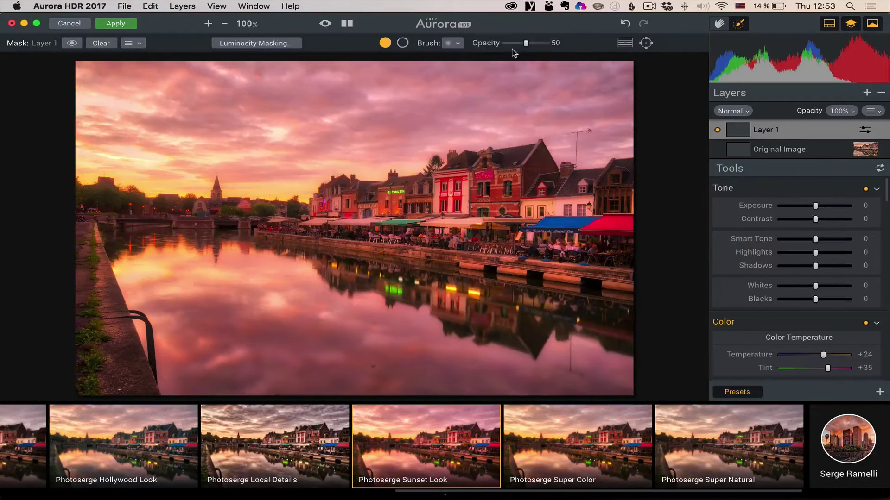
pyautogui.moveTo(292, 173)
pyautogui.mouseDown()
pyautogui.moveTo(272, 159)
pyautogui.moveTo(195, 203)
pyautogui.moveTo(258, 278)
pyautogui.moveTo(219, 246)
pyautogui.moveTo(383, 314)
pyautogui.moveTo(261, 179)
pyautogui.mouseUp()
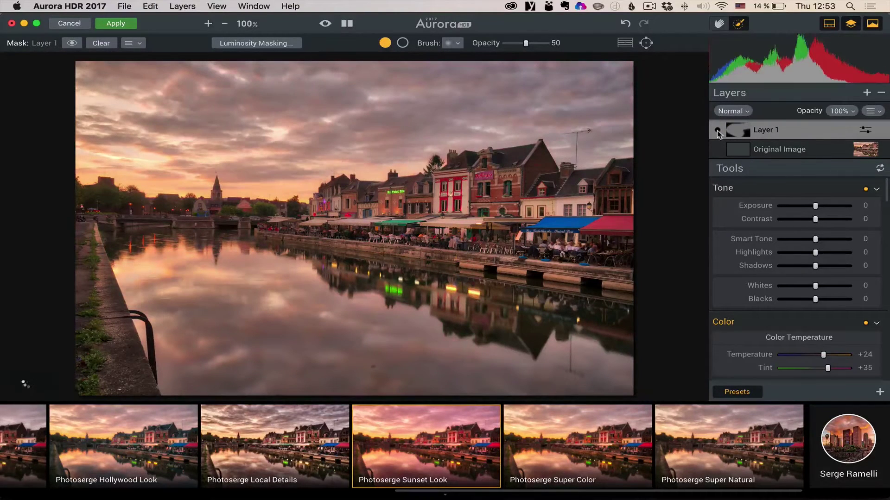
pyautogui.click(718, 130)
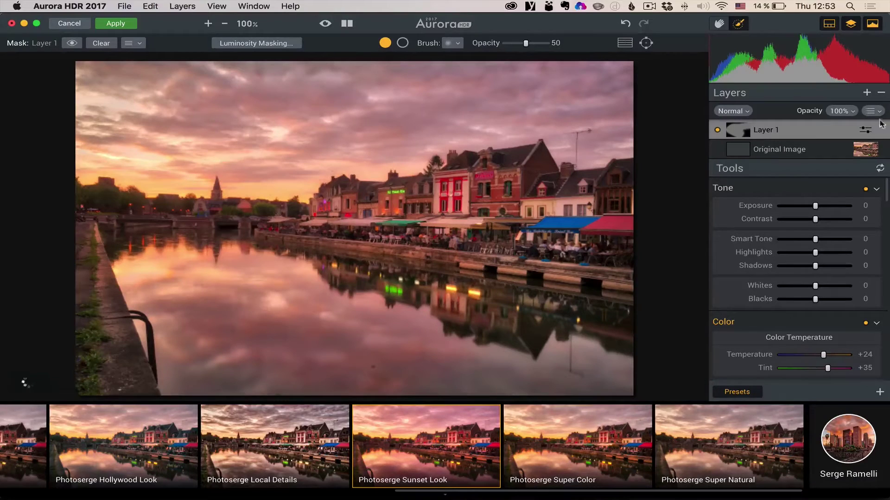
# - Add a second adjustment layer and apply the Photoserge Local Details preset to it
pyautogui.click(866, 93)
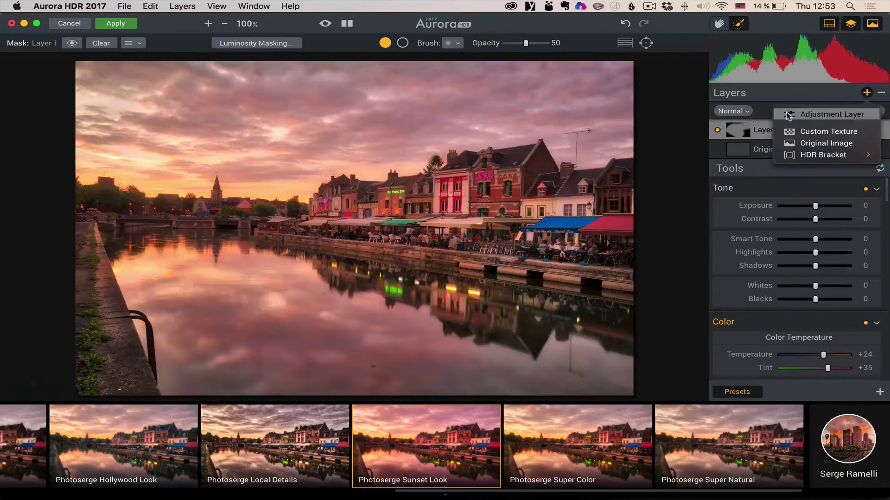
pyautogui.click(836, 113)
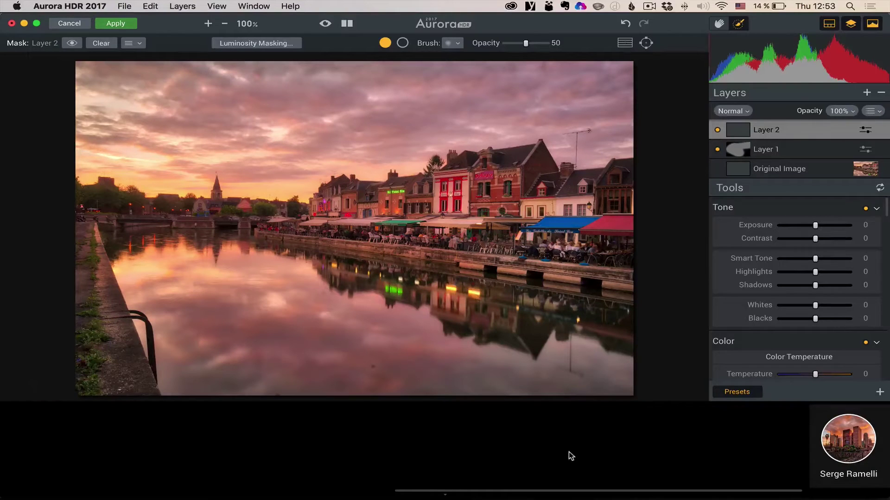
pyautogui.hscroll(-3, 569, 452)
pyautogui.hscroll(3, 571, 452)
pyautogui.hscroll(-3, 572, 450)
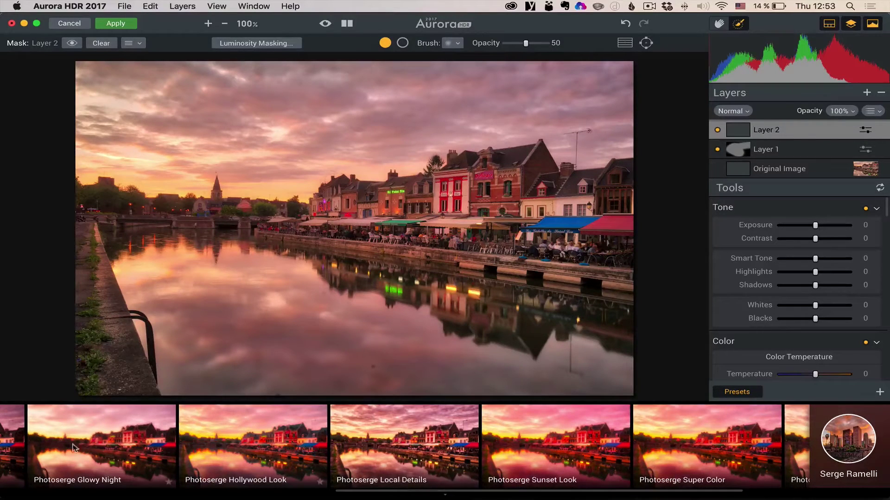
pyautogui.click(422, 435)
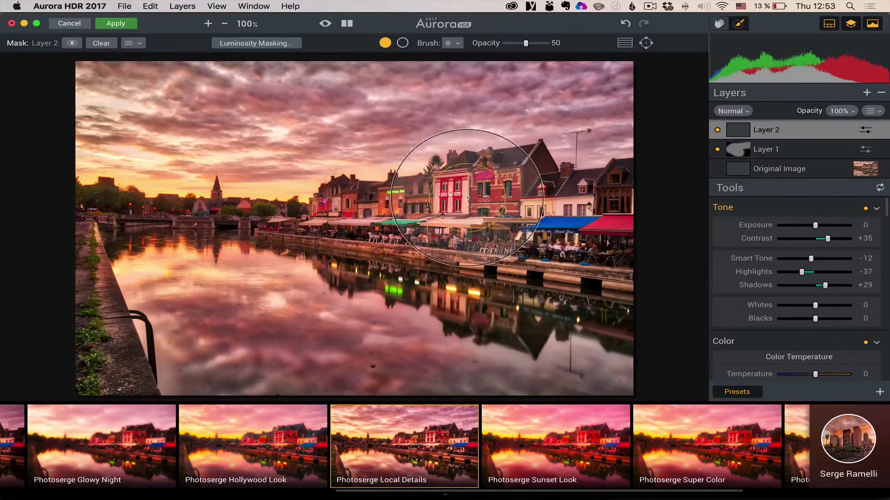
# - Start Layer 2's mask with a large brush dab over the waterfront buildings at opacity 50
pyautogui.rightClick(470, 203)
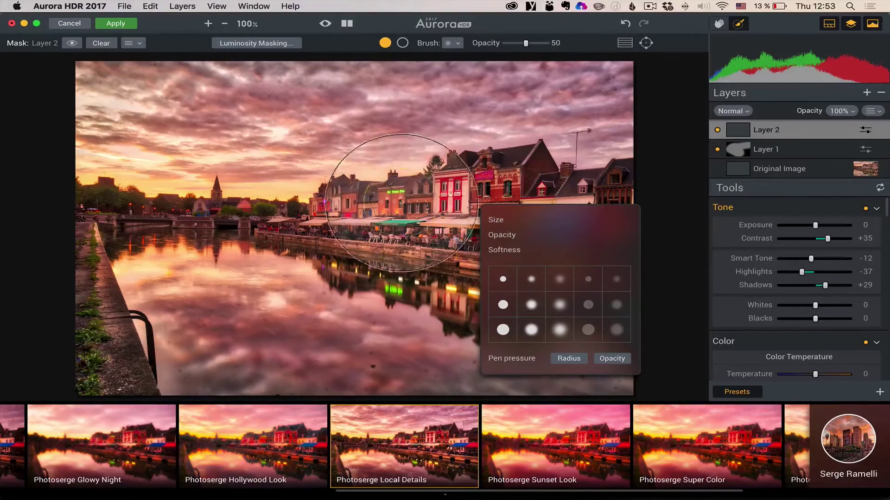
pyautogui.click(416, 224)
pyautogui.click(417, 224)
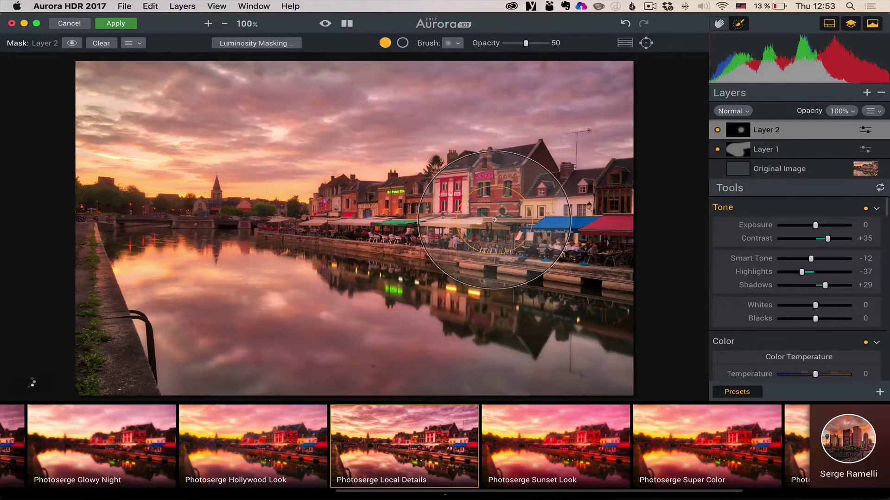
# - Make the brush smaller with opacity 35 and paint Layer 2's mask along the building facades and café terraces
pyautogui.click(459, 43)
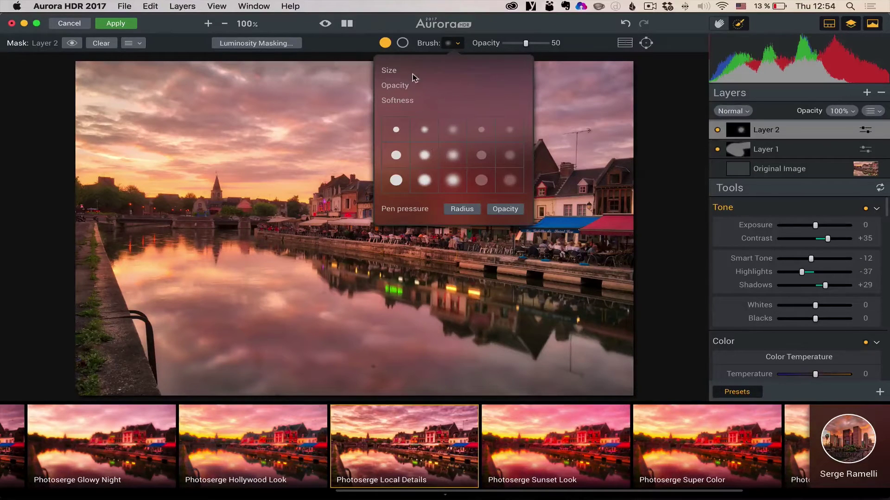
pyautogui.click(426, 166)
pyautogui.moveTo(526, 43); pyautogui.dragTo(465, 55)
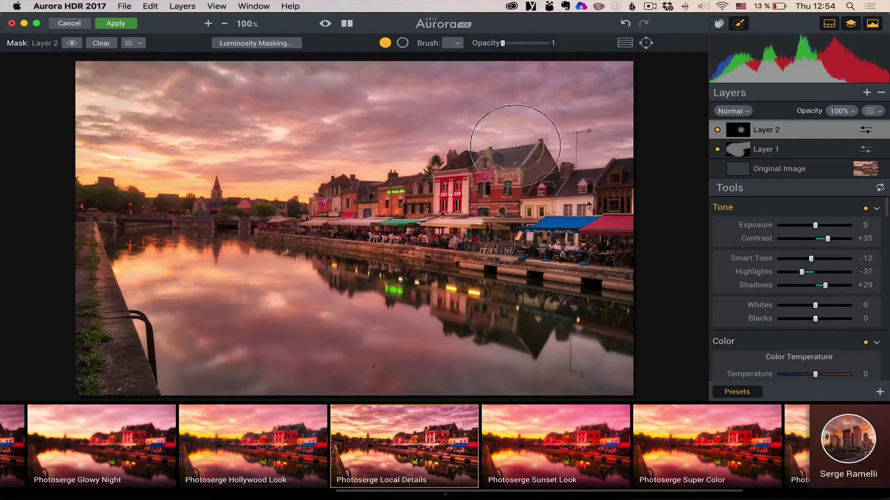
pyautogui.moveTo(503, 43); pyautogui.dragTo(521, 47)
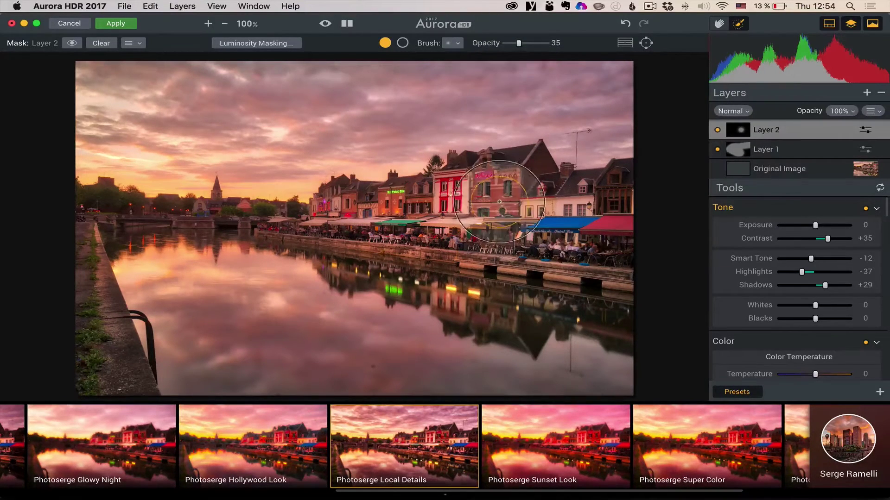
pyautogui.moveTo(487, 210)
pyautogui.mouseDown()
pyautogui.moveTo(376, 215)
pyautogui.moveTo(472, 220)
pyautogui.mouseUp()
pyautogui.rightClick(472, 219)
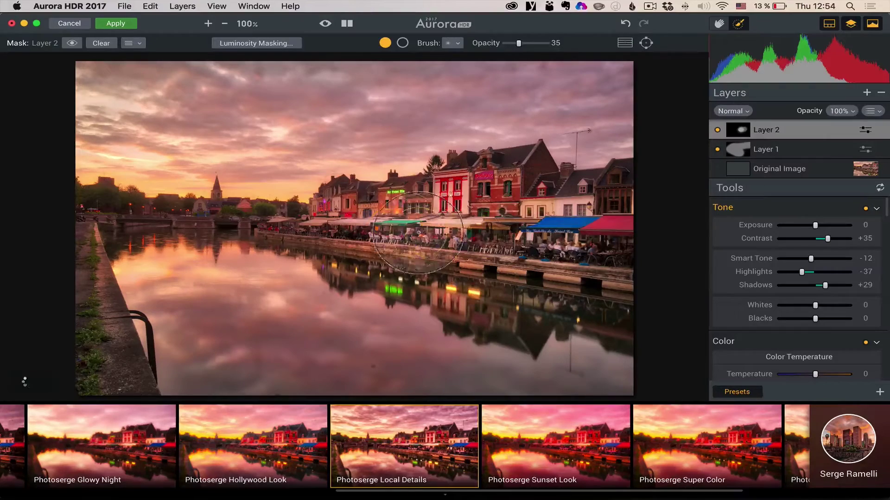
pyautogui.moveTo(503, 221)
pyautogui.mouseDown()
pyautogui.moveTo(534, 249)
pyautogui.moveTo(364, 235)
pyautogui.moveTo(361, 218)
pyautogui.moveTo(417, 229)
pyautogui.mouseUp()
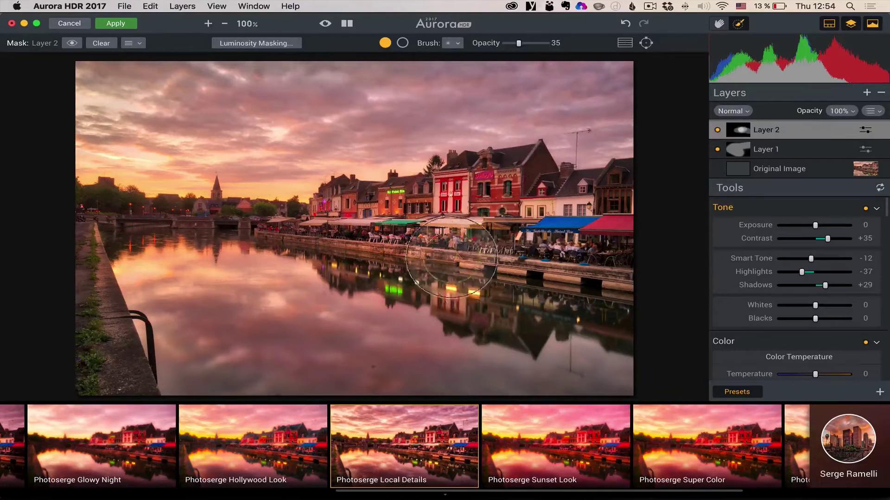
# - Add a third adjustment layer and apply the Photoserge Final Touch preset to it
pyautogui.click(867, 92)
pyautogui.click(843, 115)
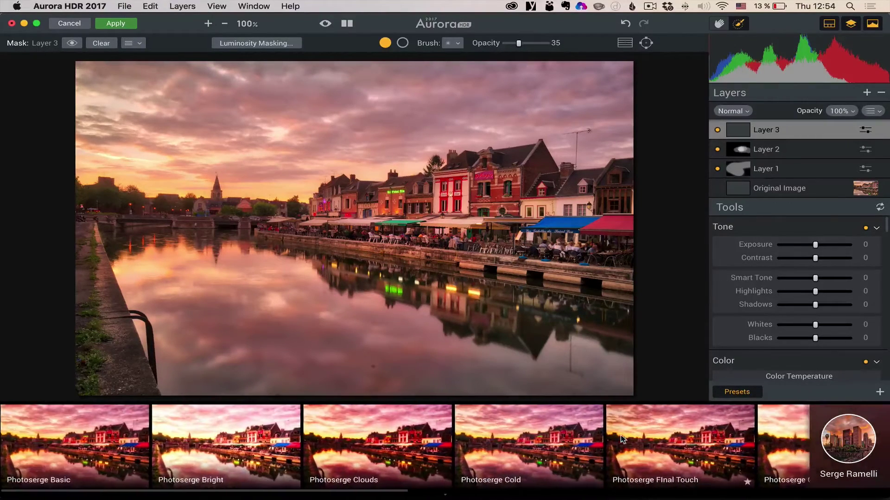
pyautogui.hscroll(5, 449, 433)
pyautogui.click(283, 424)
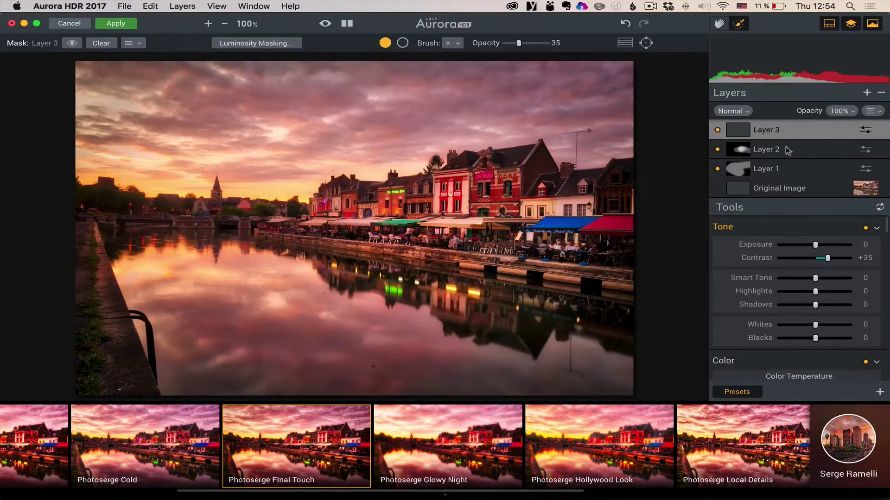
# - Reduce the opacity of Layer 3 to 53%
pyautogui.click(854, 112)
pyautogui.moveTo(877, 133); pyautogui.dragTo(845, 137)
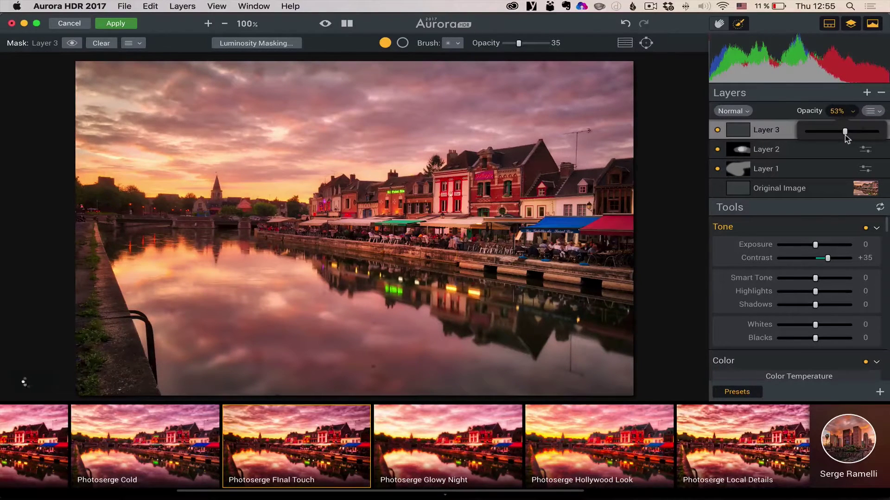
pyautogui.click(788, 127)
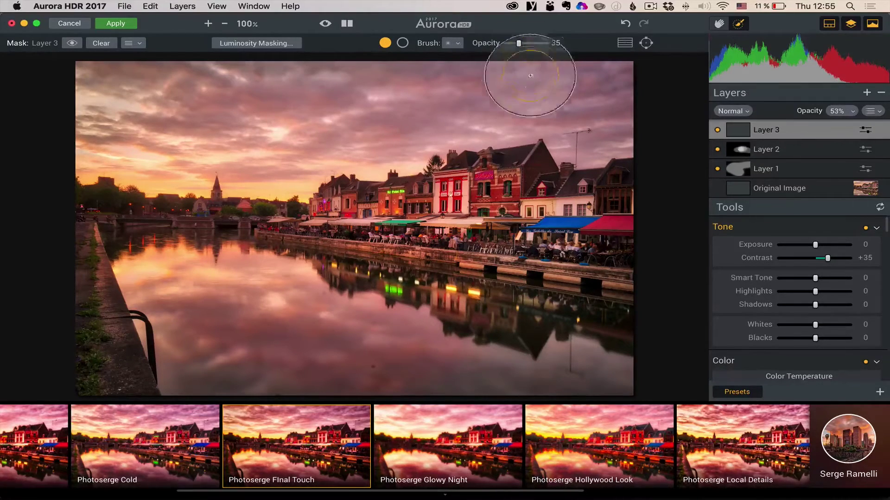
# - Compare the edited image with the original several times using the before/after preview
pyautogui.click(326, 24)
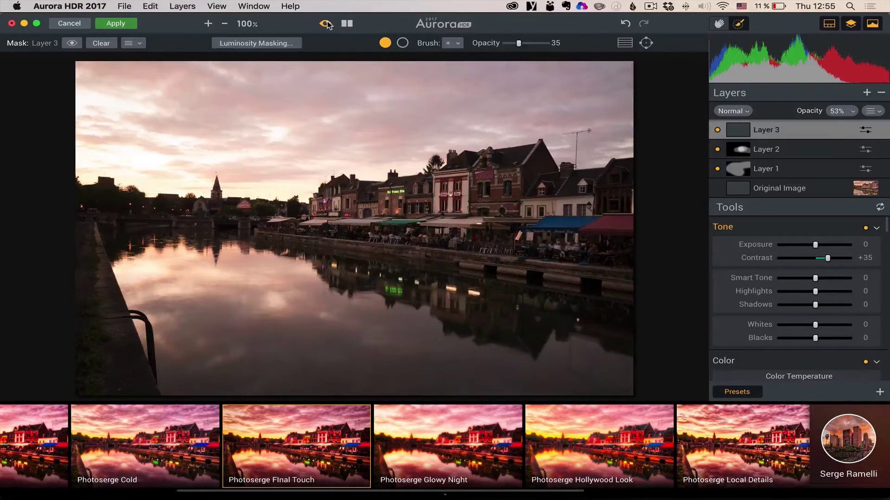
pyautogui.click(326, 24)
pyautogui.click(326, 24)
pyautogui.click(326, 24)
pyautogui.click(326, 24)
pyautogui.click(327, 24)
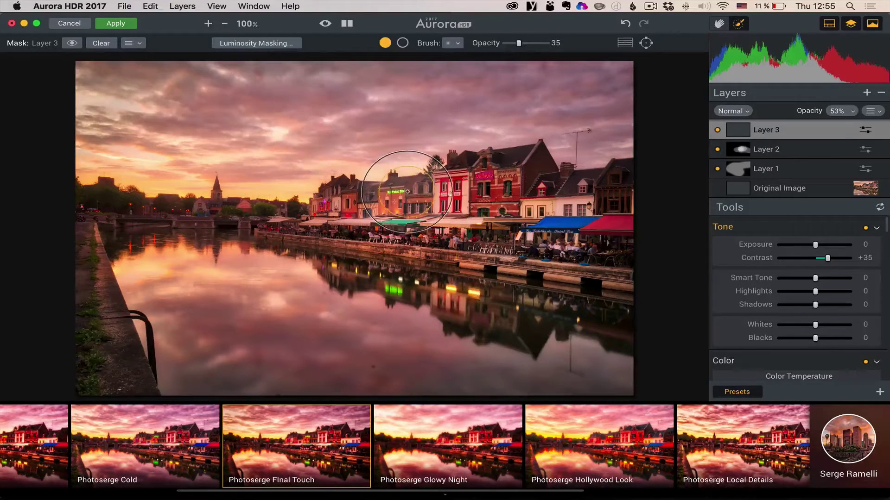
# - Add a fourth adjustment layer and give it a luminosity mask built from brightness zones 8, 9 and 10
pyautogui.click(258, 44)
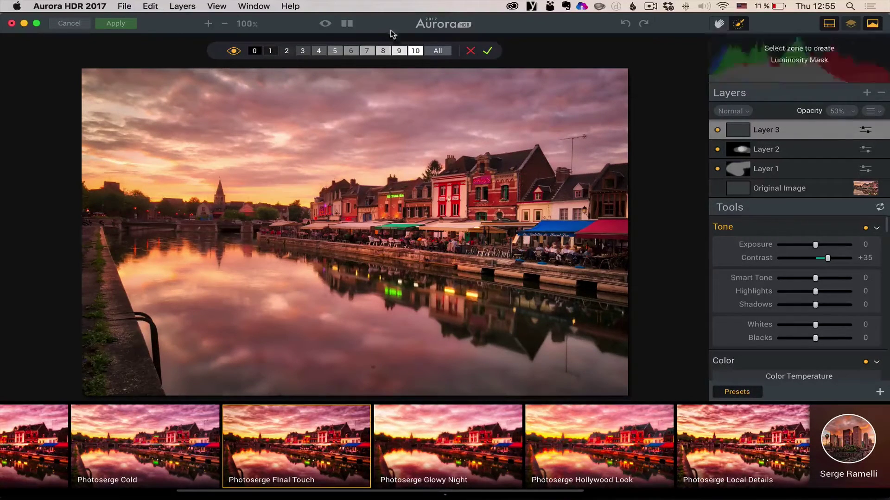
pyautogui.click(487, 51)
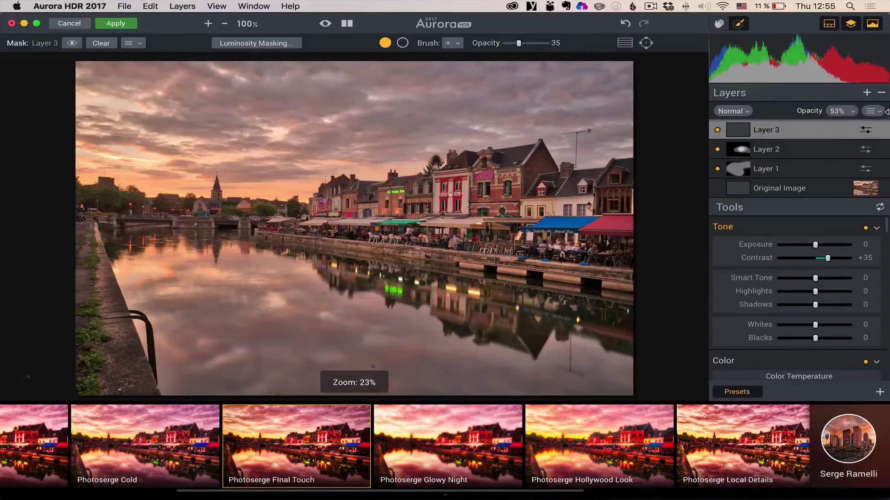
pyautogui.click(866, 93)
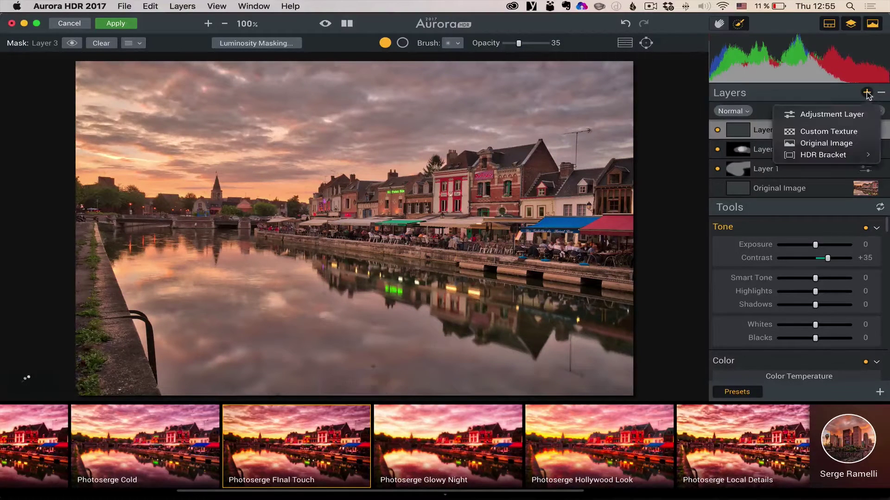
pyautogui.click(848, 116)
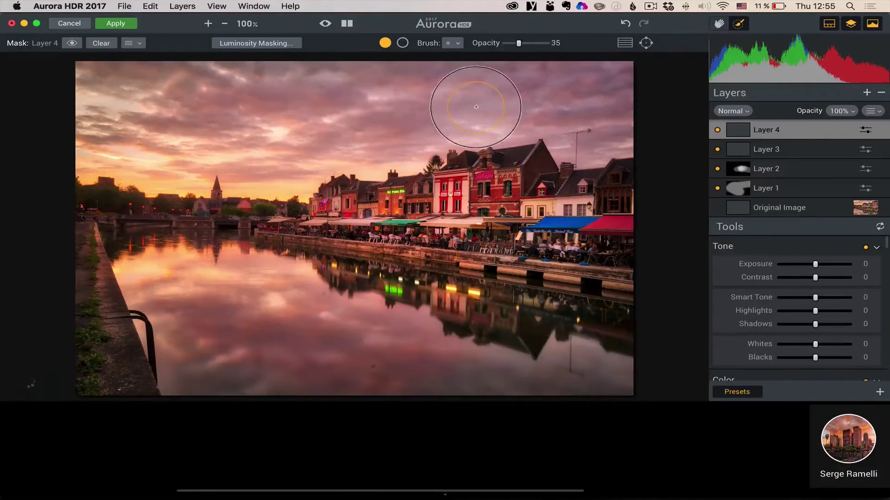
pyautogui.click(268, 45)
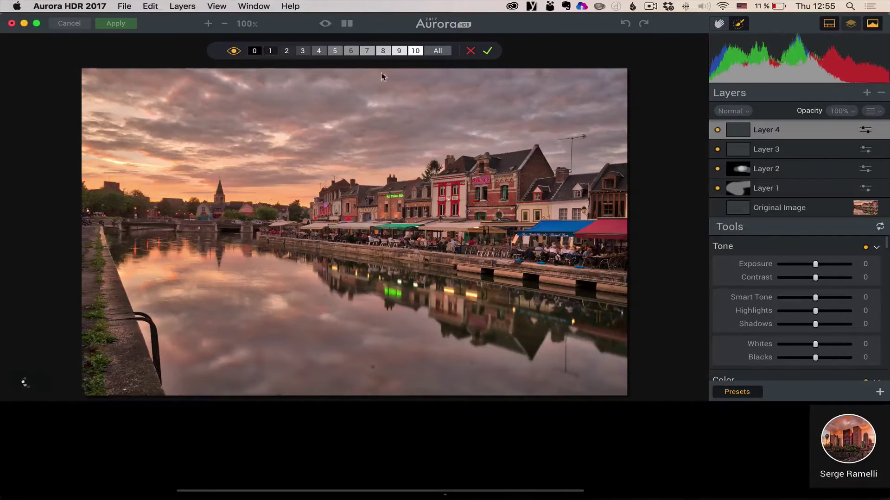
pyautogui.click(414, 53)
pyautogui.click(403, 53)
pyautogui.click(382, 51)
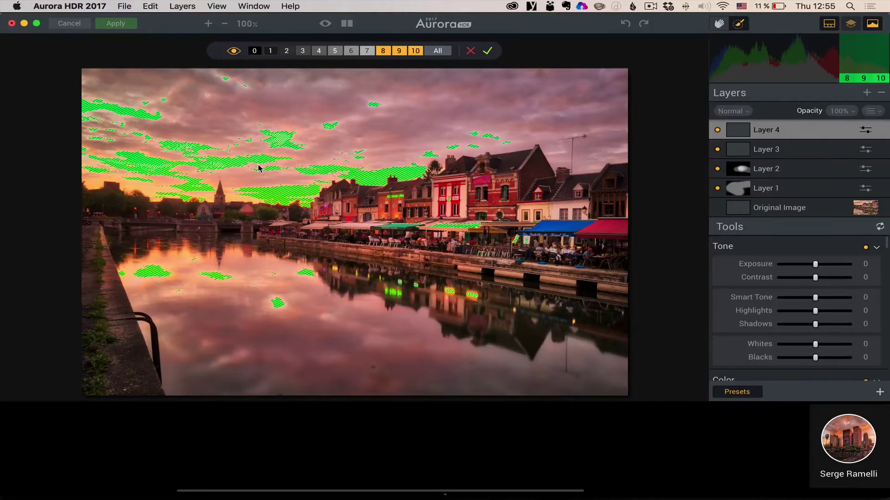
pyautogui.click(489, 52)
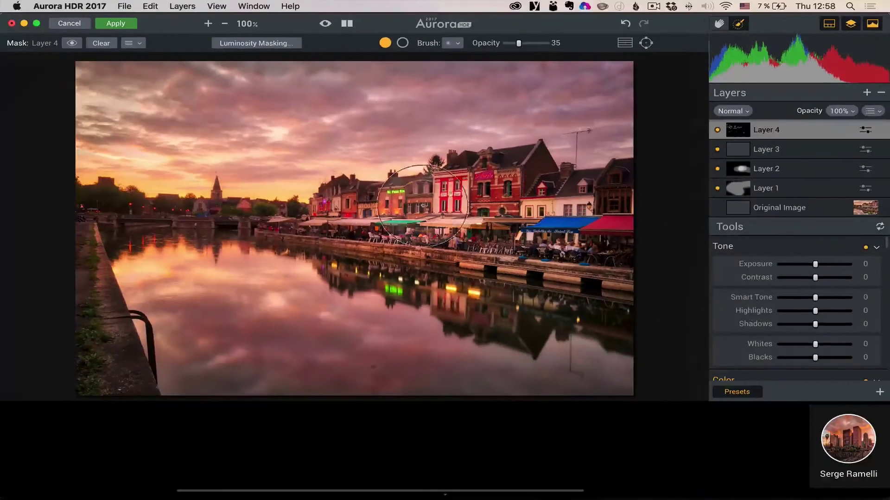
# - Set the Color tool's Saturation to +86 and Temperature to +45 on Layer 4
pyautogui.scroll(-10, 825, 292)
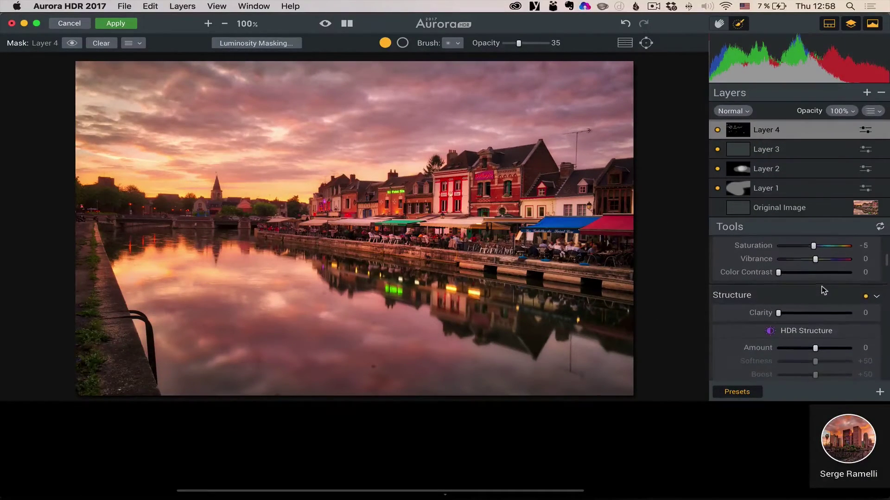
pyautogui.scroll(3, 823, 290)
pyautogui.moveTo(814, 319); pyautogui.dragTo(847, 320)
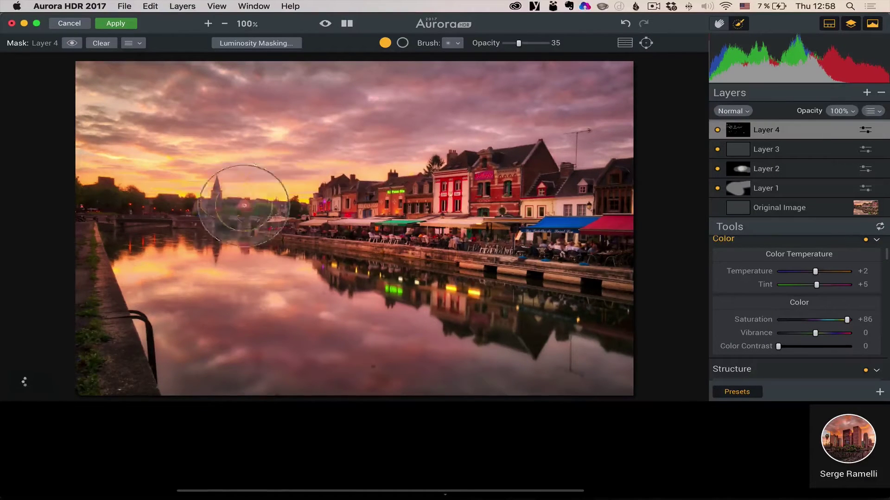
pyautogui.moveTo(834, 273)
pyautogui.mouseDown()
pyautogui.moveTo(852, 272)
pyautogui.moveTo(833, 274)
pyautogui.mouseUp()
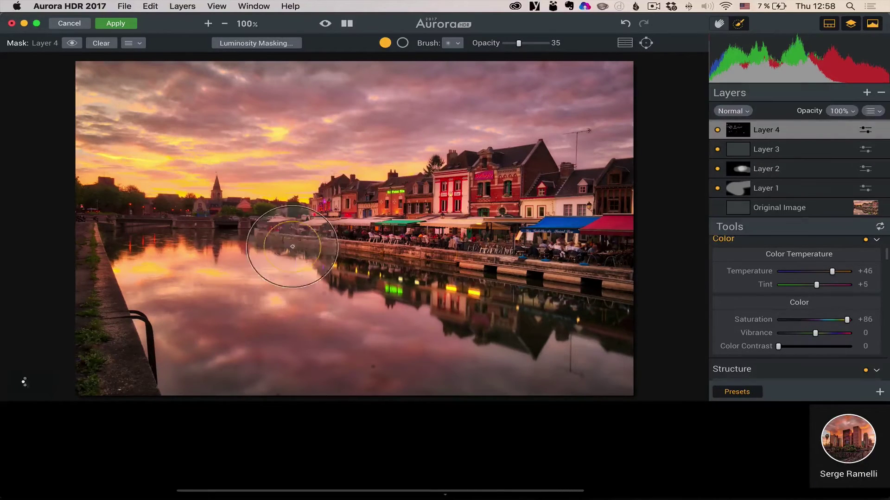
pyautogui.moveTo(832, 272)
pyautogui.mouseDown()
pyautogui.moveTo(821, 273)
pyautogui.moveTo(831, 273)
pyautogui.mouseUp()
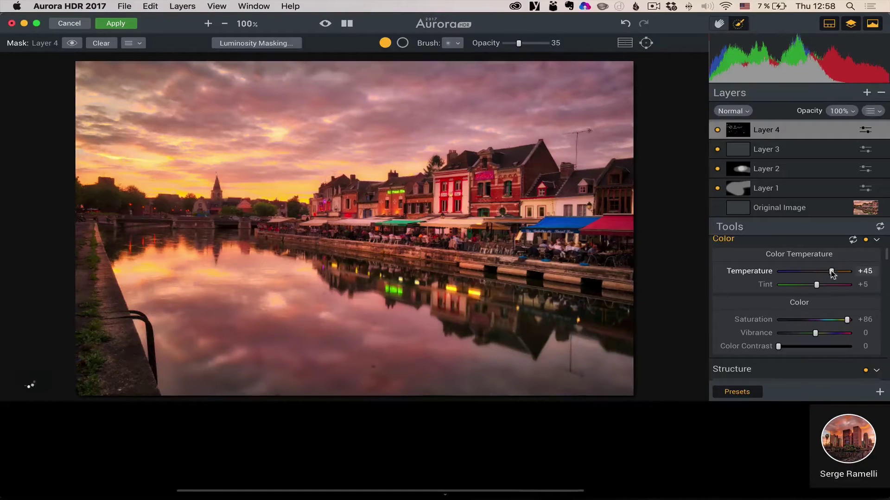
# - Set Layer 4's opacity to 48%, then apply the finished edit back to Lightroom after a before/after check
pyautogui.click(854, 112)
pyautogui.moveTo(878, 132); pyautogui.dragTo(841, 135)
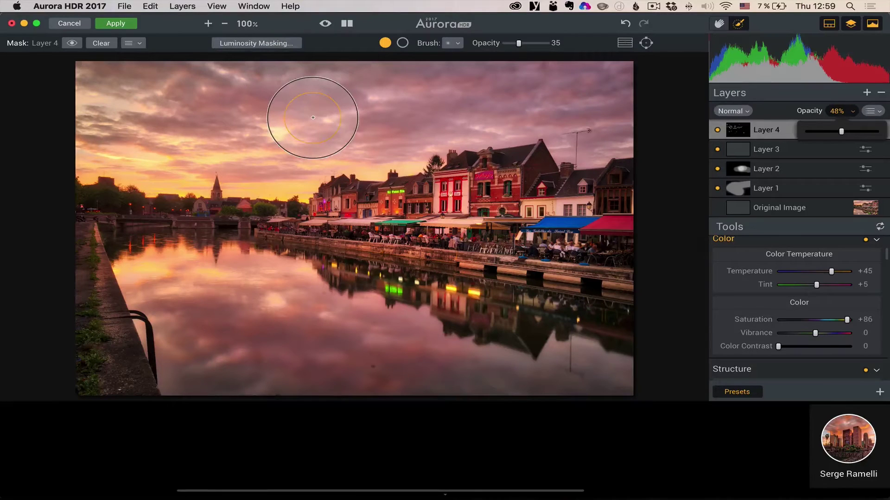
pyautogui.click(325, 23)
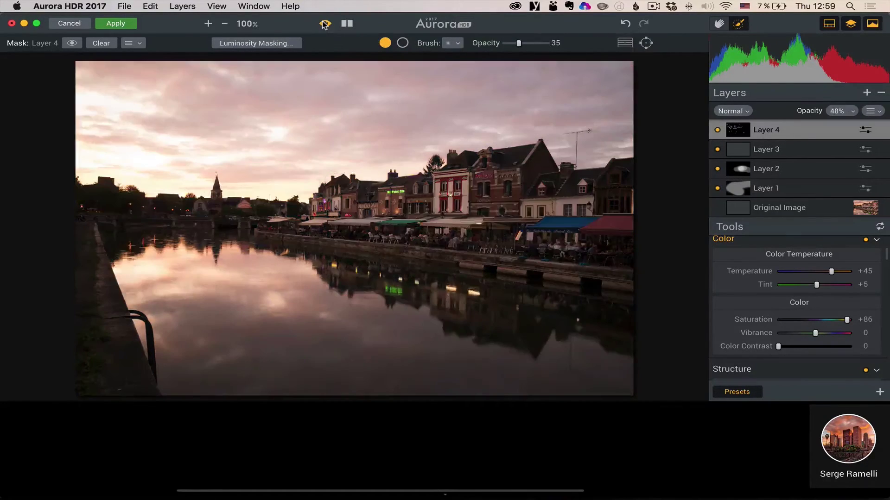
pyautogui.click(115, 23)
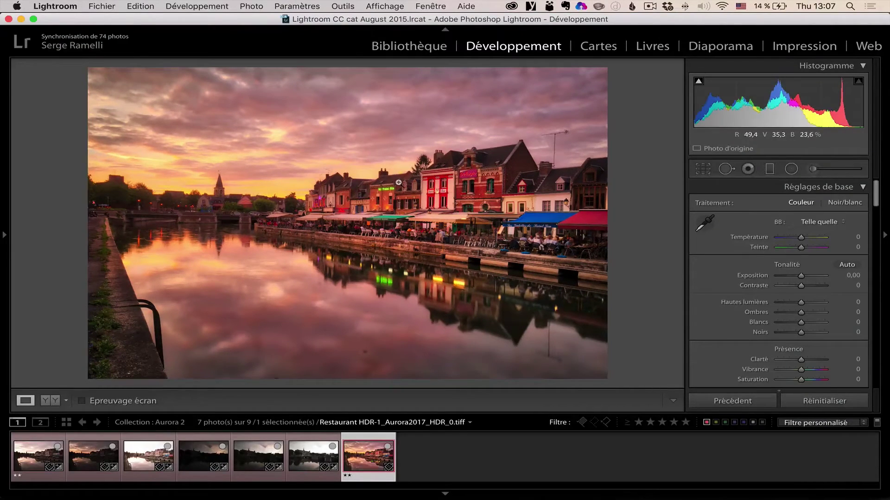
# - Retouch the dark spots in the water of the restaurant photo with the Spot Removal tool in Dupliquer mode
pyautogui.click(726, 170)
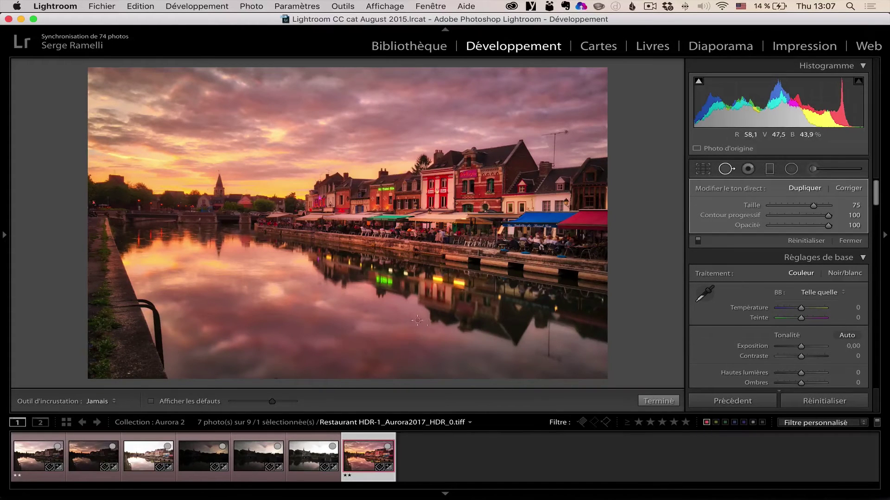
pyautogui.click(406, 320)
pyautogui.click(417, 336)
# - Select the three bracketed cathedral river photos and send their original images to Aurora HDR 2017
pyautogui.click(200, 454)
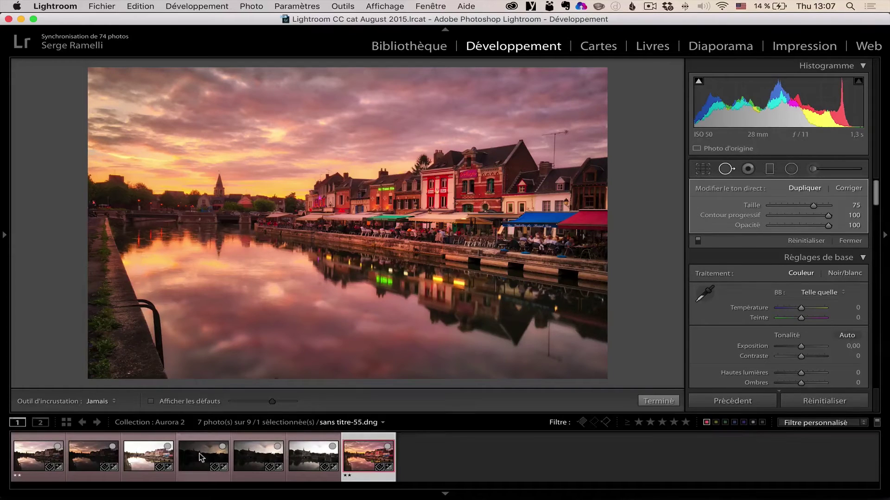
pyautogui.click(257, 454)
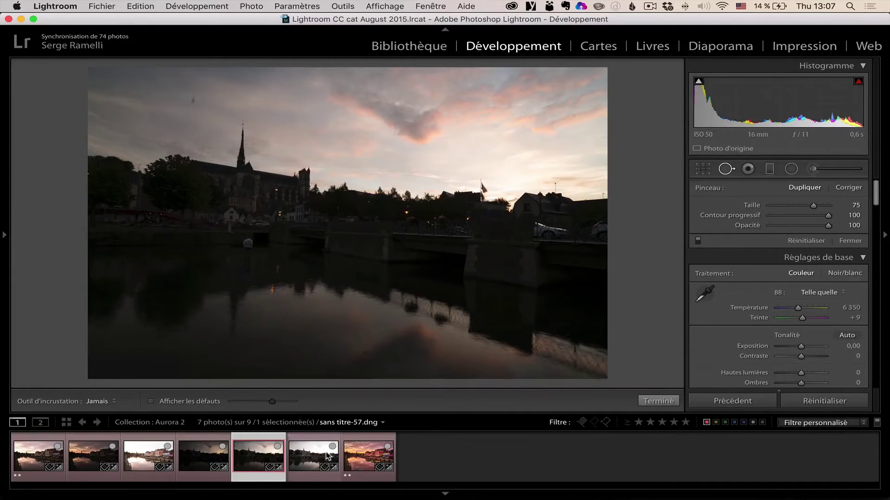
pyautogui.click(328, 456)
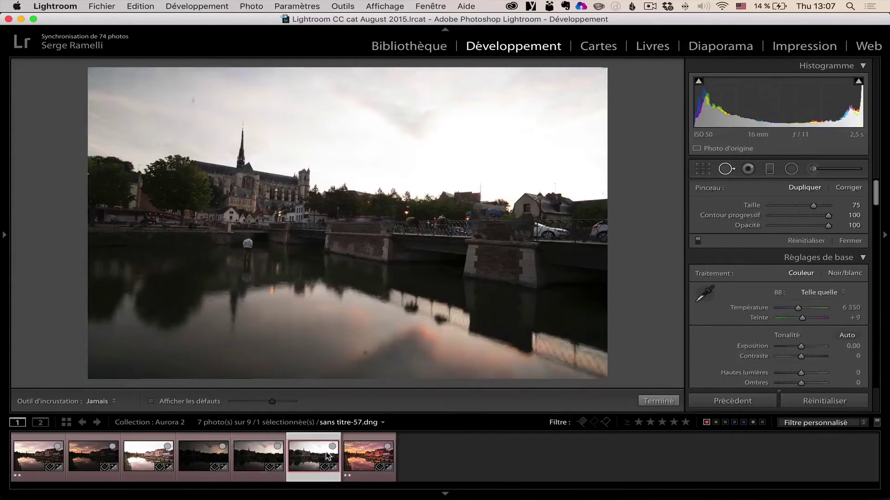
pyautogui.keyDown('shift'); pyautogui.click(227, 462); pyautogui.keyUp('shift')
pyautogui.rightClick(215, 459)
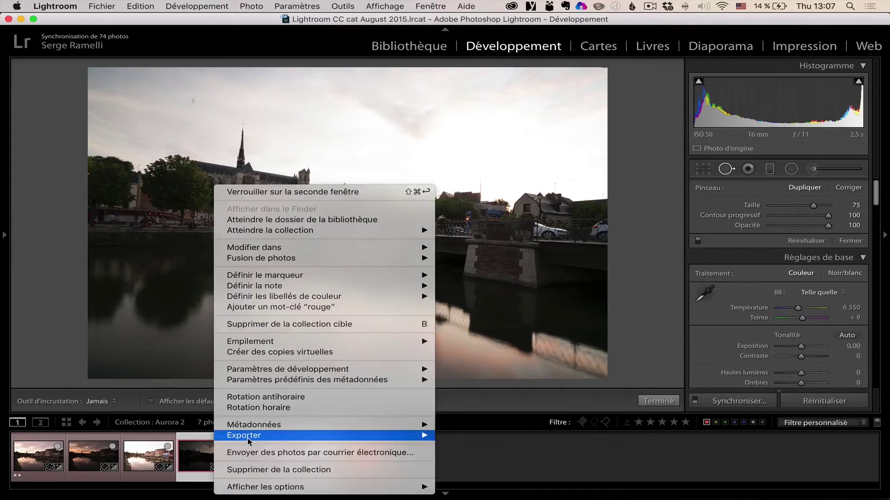
pyautogui.moveTo(250, 440)
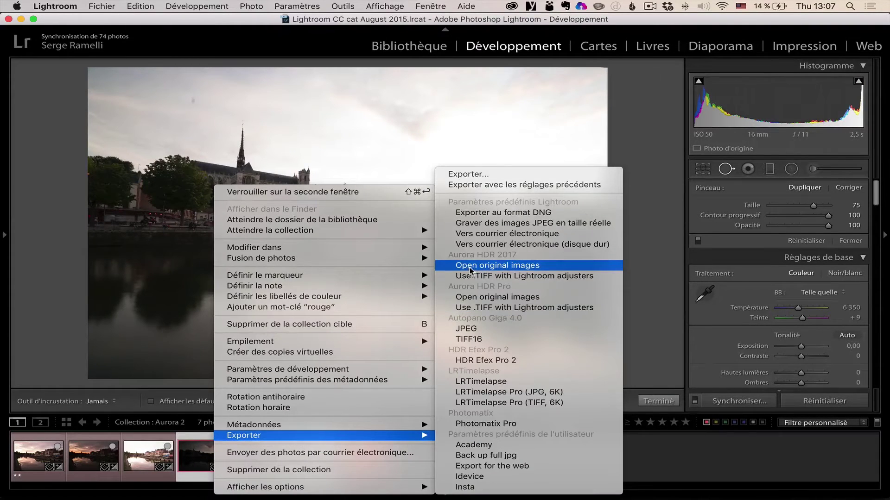
pyautogui.click(551, 266)
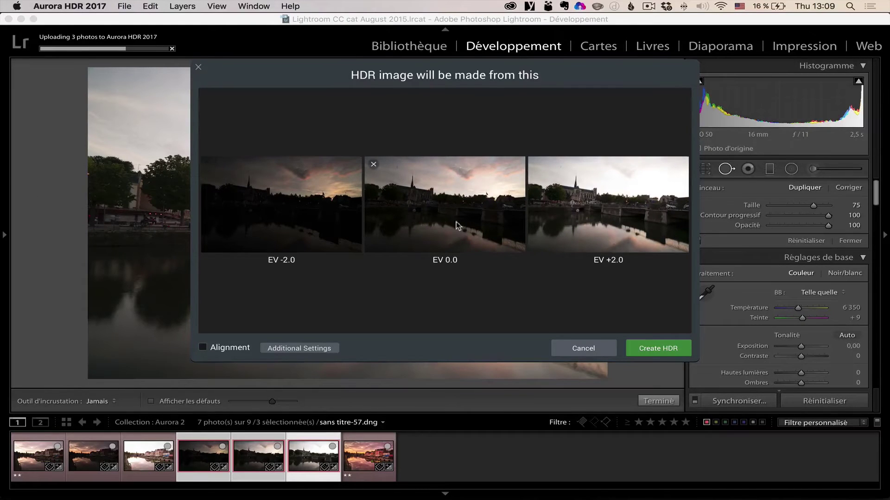
# - Create the HDR from the three exposures without alignment and apply the Photoserge Cold preset
pyautogui.click(656, 349)
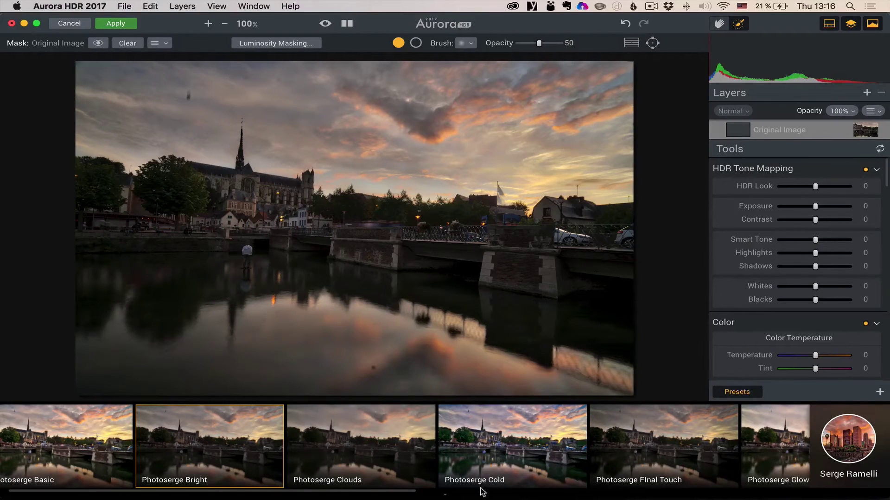
pyautogui.click(522, 432)
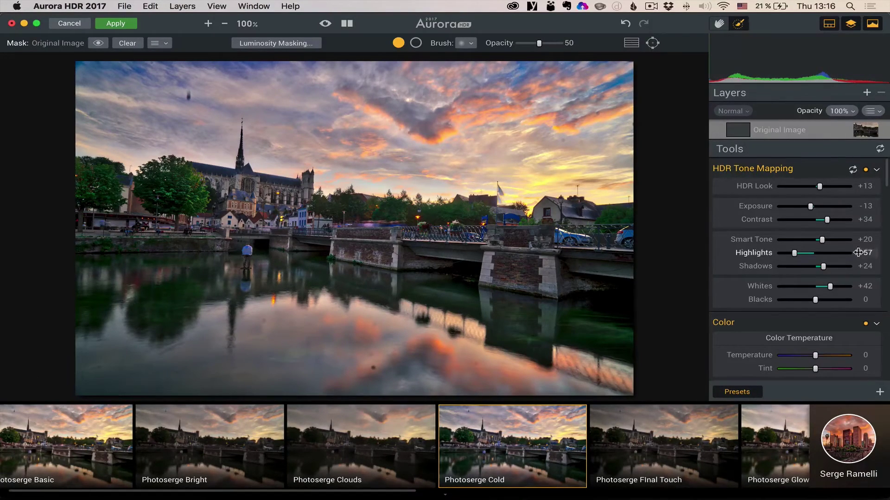
# - Add HDR Frame 0 (EV -2.0) as a layer, paint it into the sky, and compare with it hidden and shown
pyautogui.click(866, 93)
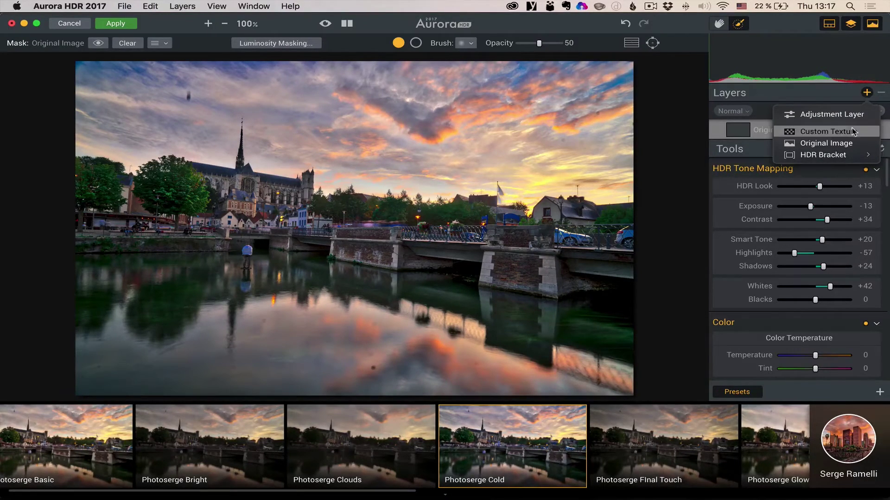
pyautogui.moveTo(814, 158)
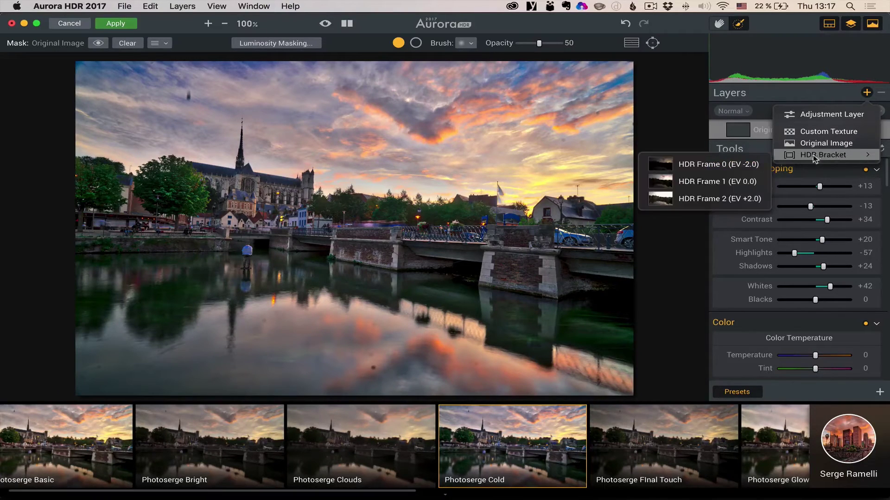
pyautogui.click(713, 165)
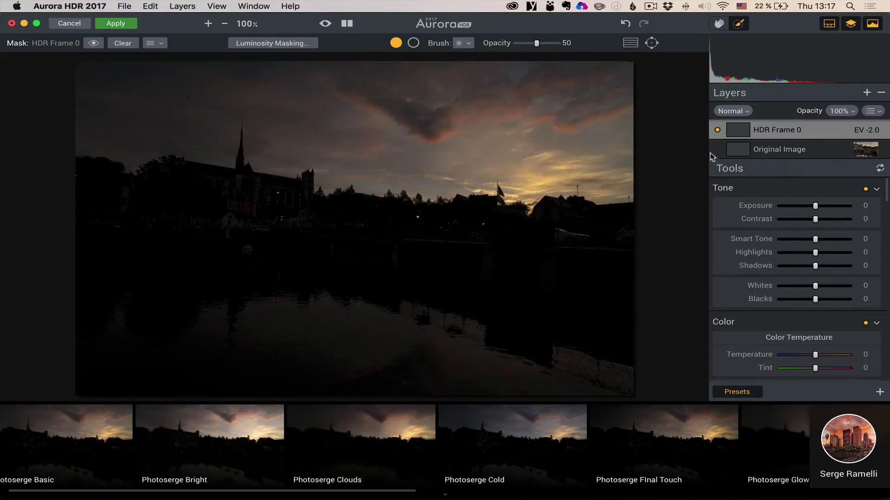
pyautogui.moveTo(459, 122)
pyautogui.mouseDown()
pyautogui.moveTo(517, 115)
pyautogui.moveTo(247, 120)
pyautogui.moveTo(68, 94)
pyautogui.moveTo(378, 123)
pyautogui.moveTo(672, 132)
pyautogui.mouseUp()
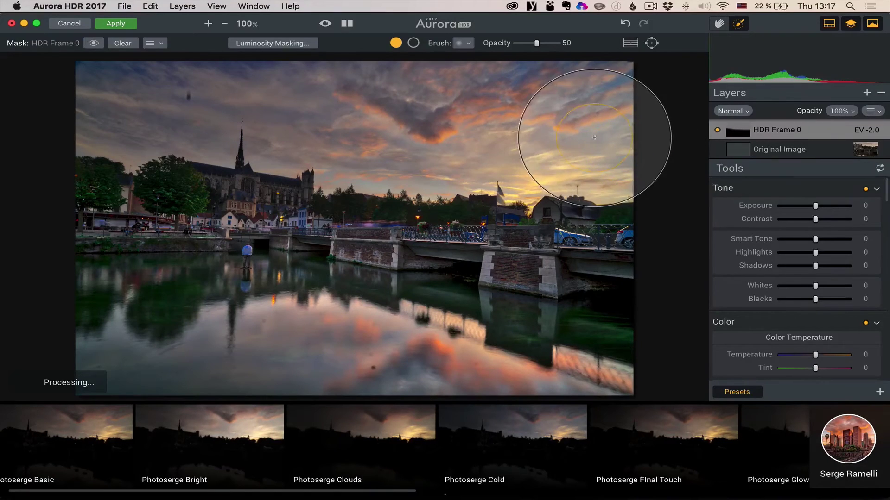
pyautogui.click(719, 131)
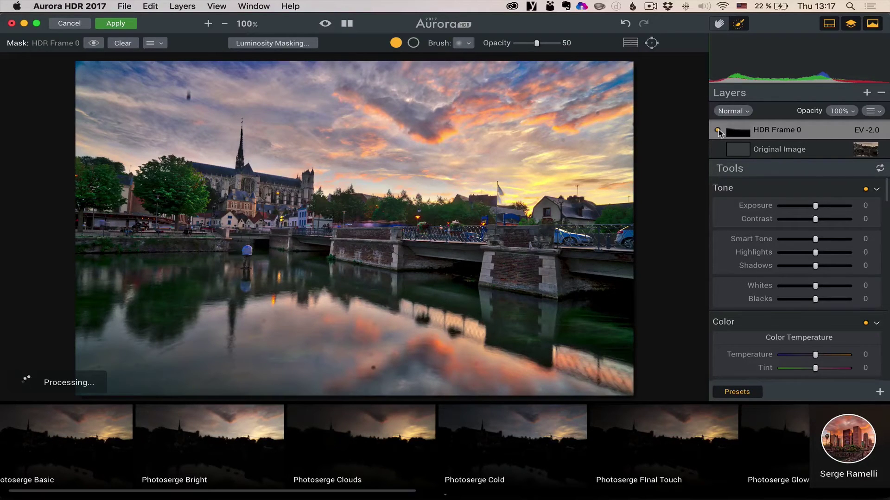
pyautogui.click(718, 130)
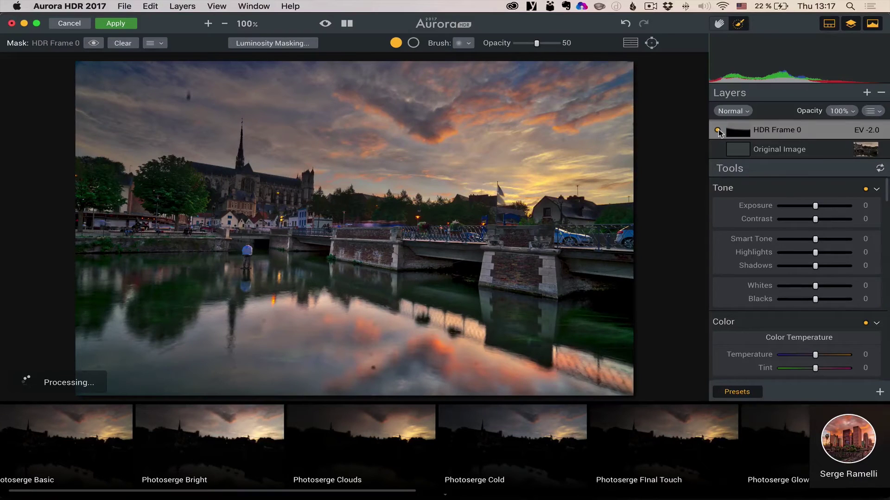
# - Add HDR Frame 2 (EV +2.0) as a layer and paint its mask over the water in the foreground
pyautogui.click(867, 93)
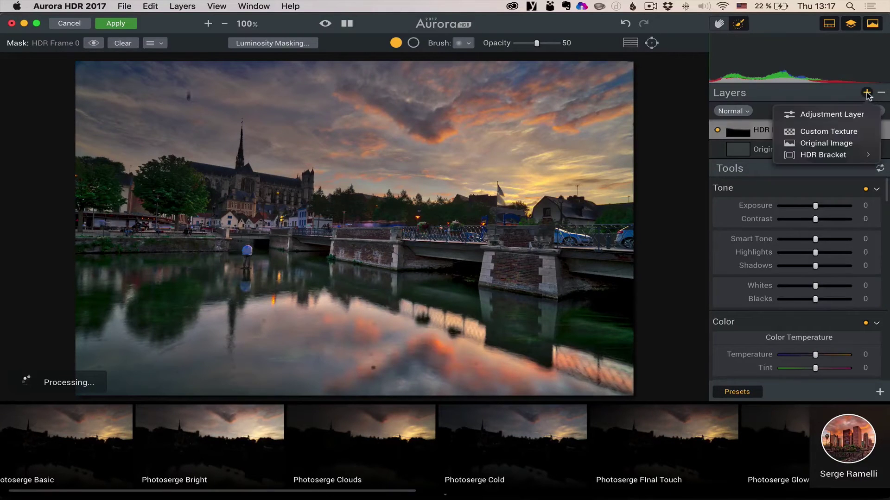
pyautogui.moveTo(845, 157)
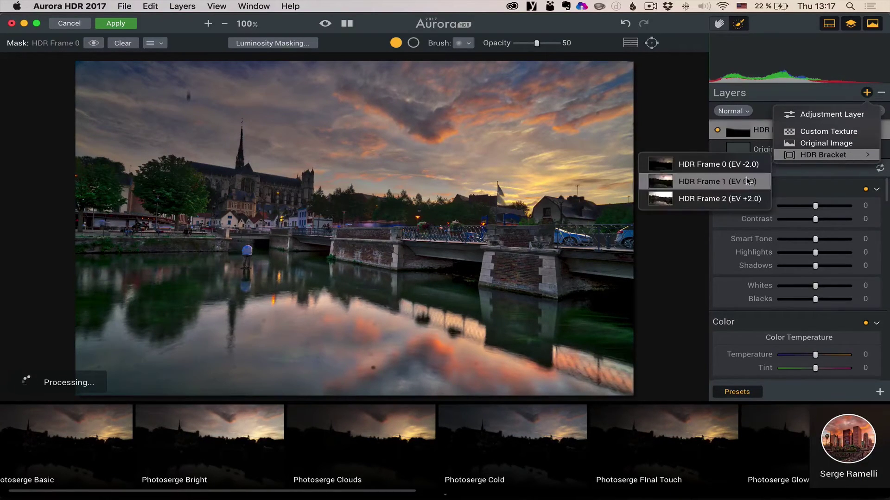
pyautogui.click(738, 200)
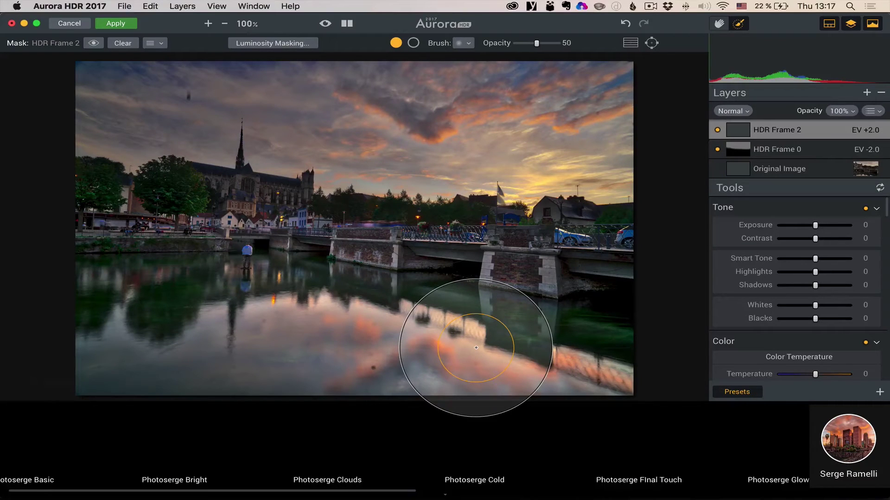
pyautogui.moveTo(476, 348)
pyautogui.mouseDown()
pyautogui.moveTo(449, 314)
pyautogui.moveTo(461, 350)
pyautogui.moveTo(445, 334)
pyautogui.mouseUp()
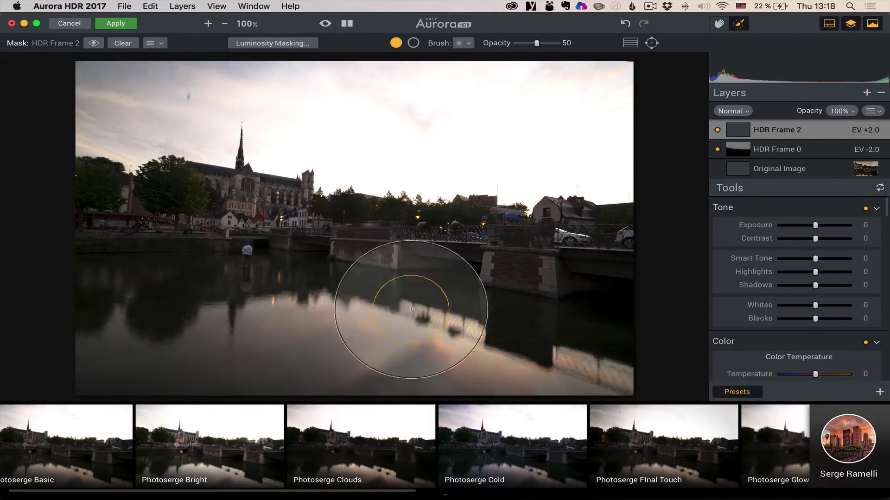
pyautogui.moveTo(172, 343)
pyautogui.mouseDown()
pyautogui.moveTo(505, 348)
pyautogui.moveTo(115, 338)
pyautogui.moveTo(557, 346)
pyautogui.moveTo(134, 332)
pyautogui.moveTo(622, 365)
pyautogui.mouseUp()
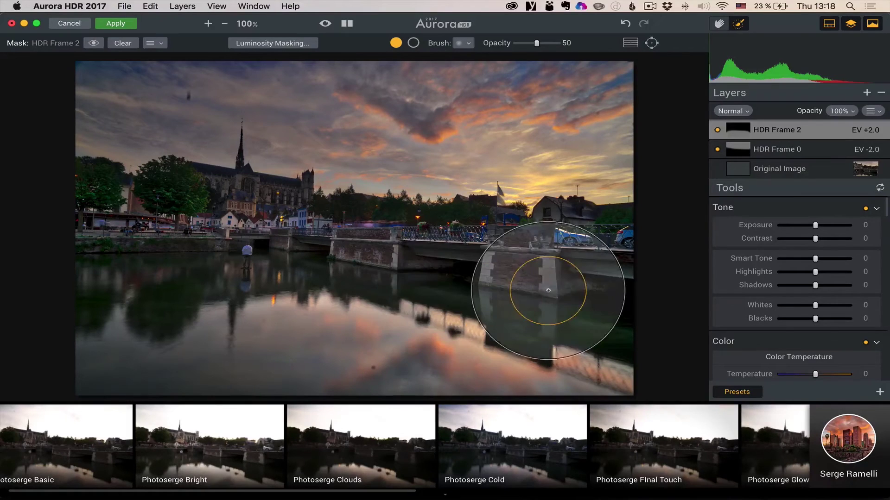
# - Add an adjustment layer with the Photoserge Super Color preset and paint it onto the bright sunset sky and its reflection in the water
pyautogui.click(867, 92)
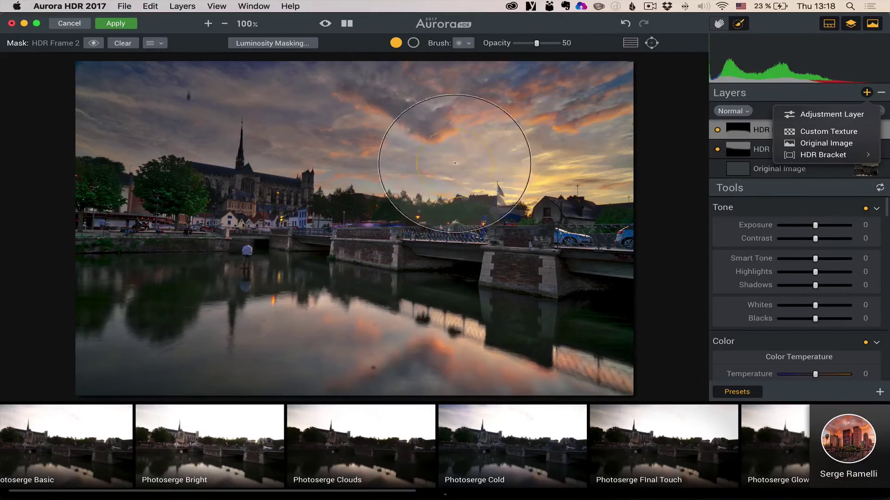
pyautogui.click(832, 115)
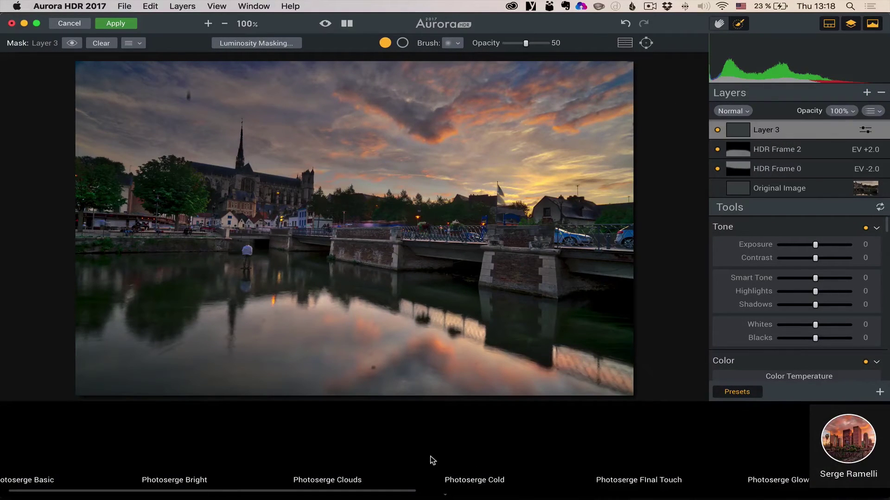
pyautogui.hscroll(10, 432, 461)
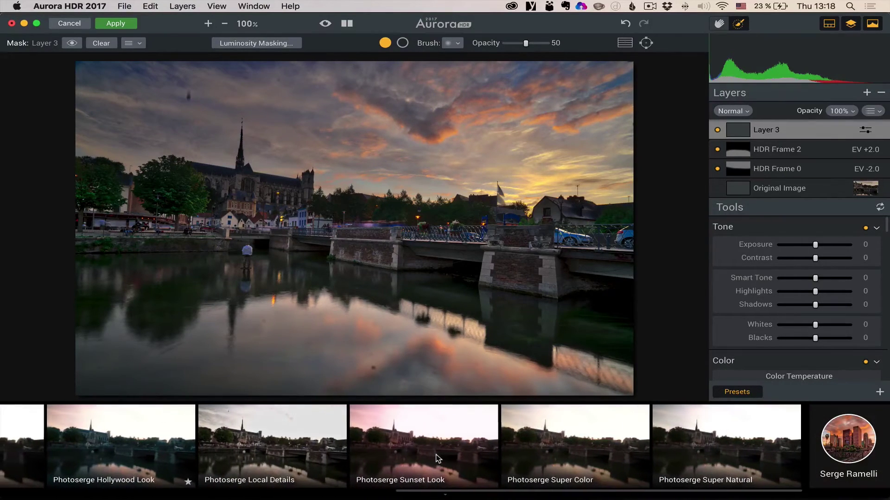
pyautogui.click(579, 439)
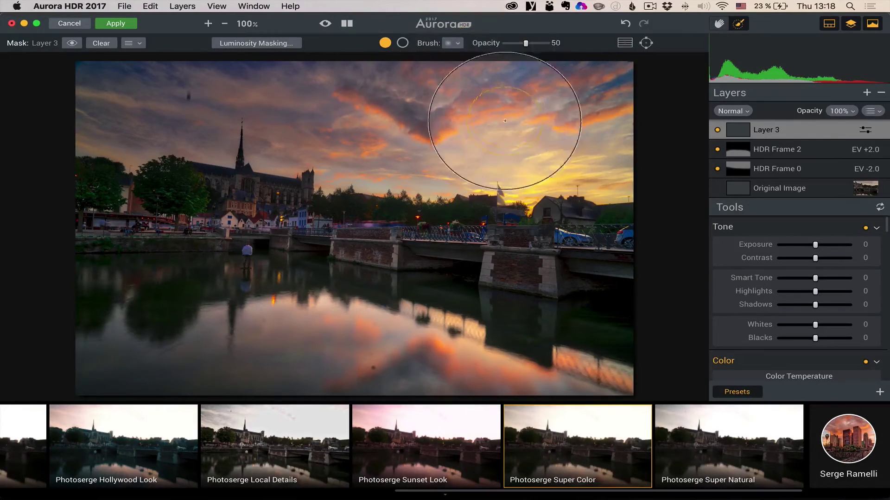
pyautogui.moveTo(555, 161)
pyautogui.mouseDown()
pyautogui.moveTo(527, 149)
pyautogui.moveTo(524, 178)
pyautogui.moveTo(551, 161)
pyautogui.moveTo(590, 178)
pyautogui.moveTo(424, 142)
pyautogui.moveTo(516, 143)
pyautogui.moveTo(452, 157)
pyautogui.moveTo(426, 144)
pyautogui.moveTo(599, 170)
pyautogui.moveTo(595, 203)
pyautogui.mouseUp()
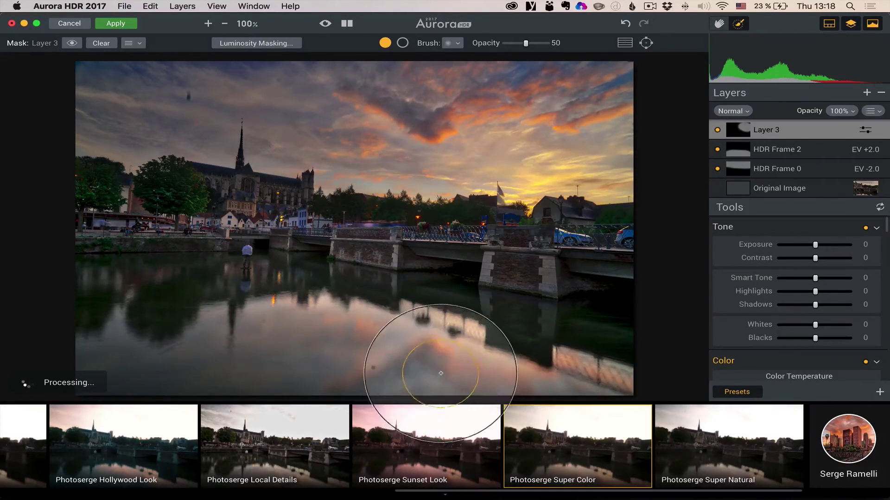
pyautogui.moveTo(380, 323)
pyautogui.mouseDown()
pyautogui.moveTo(284, 346)
pyautogui.moveTo(586, 389)
pyautogui.moveTo(299, 346)
pyautogui.moveTo(613, 366)
pyautogui.mouseUp()
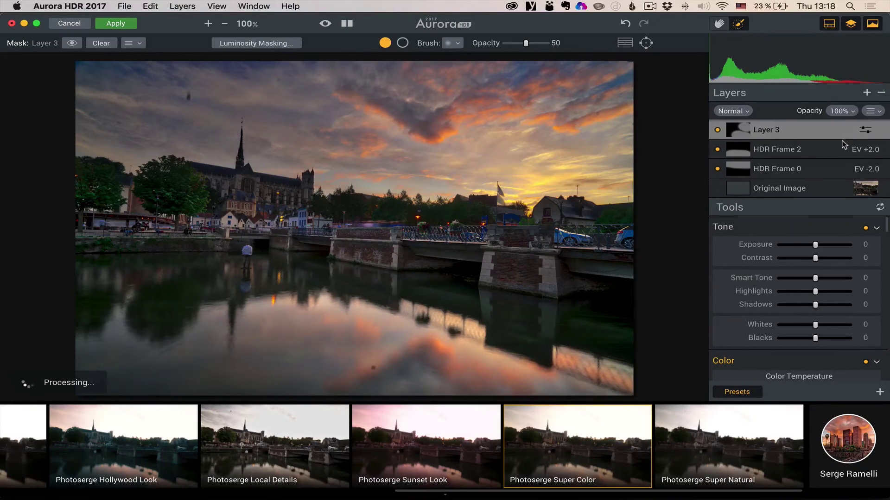
# - Add another adjustment layer with the Photoserge Local Details preset and paint it over the cathedral, trees and bridge with a smaller brush
pyautogui.click(866, 93)
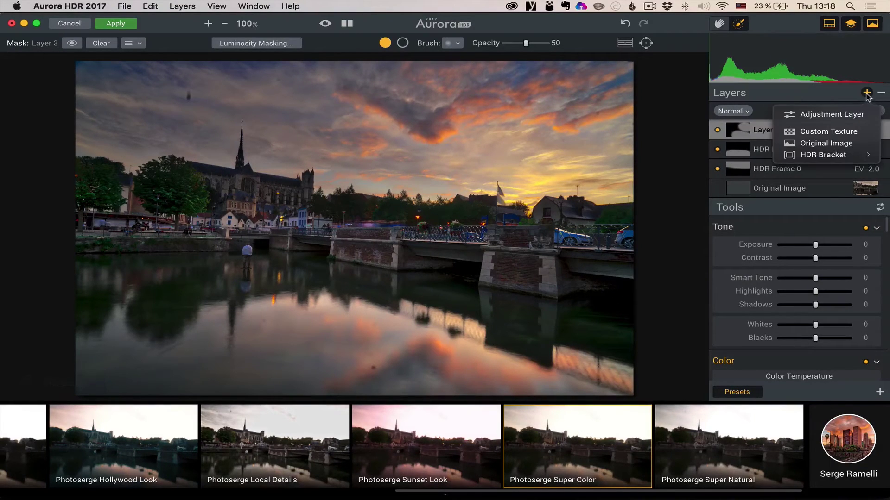
pyautogui.click(845, 115)
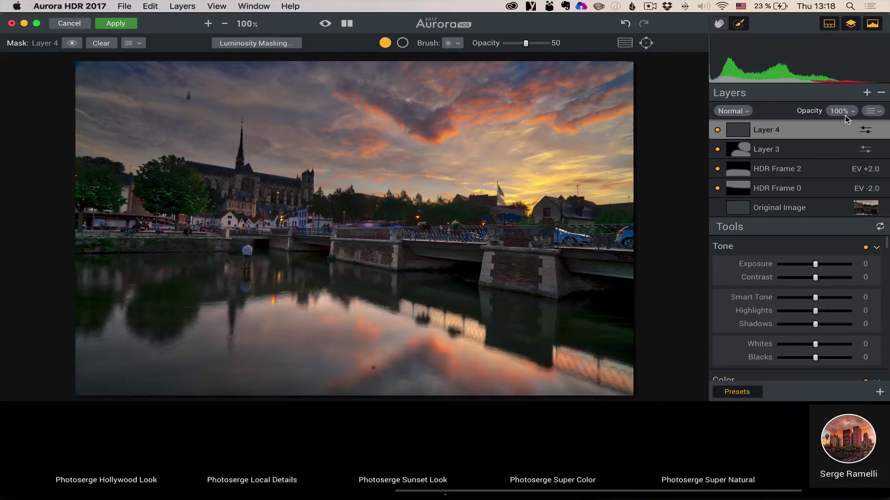
pyautogui.hscroll(-3, 498, 451)
pyautogui.click(407, 450)
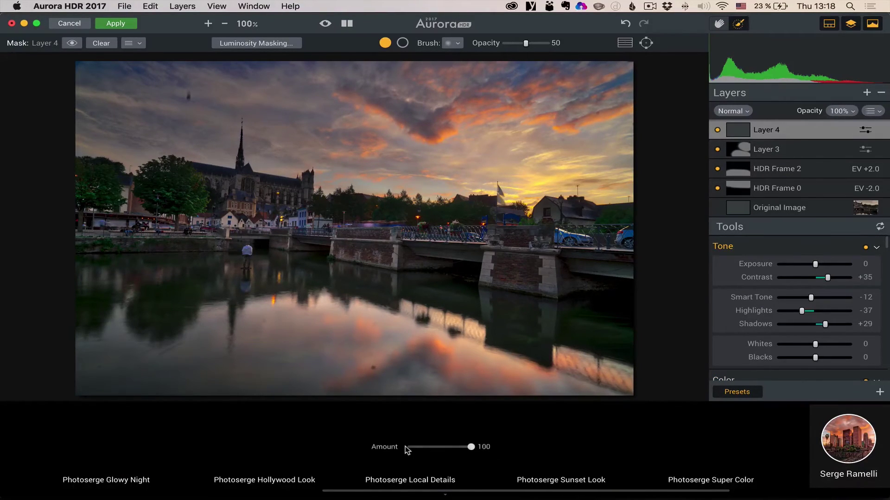
pyautogui.click(420, 447)
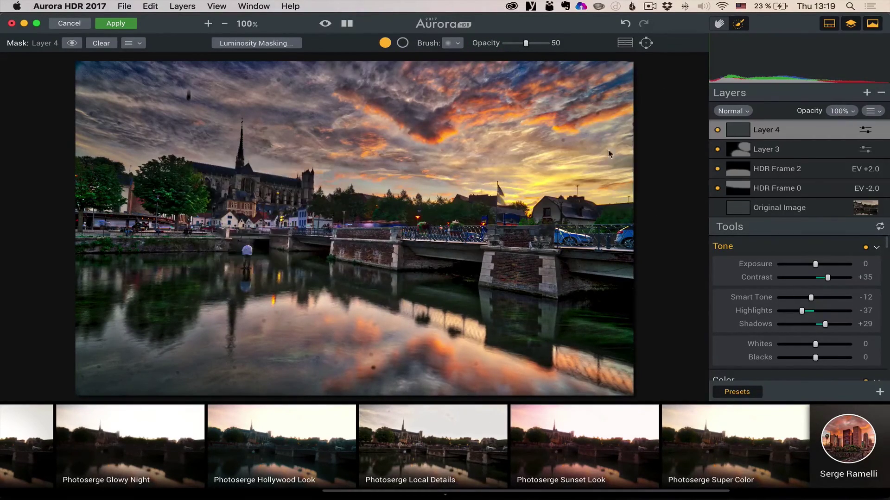
pyautogui.rightClick(239, 218)
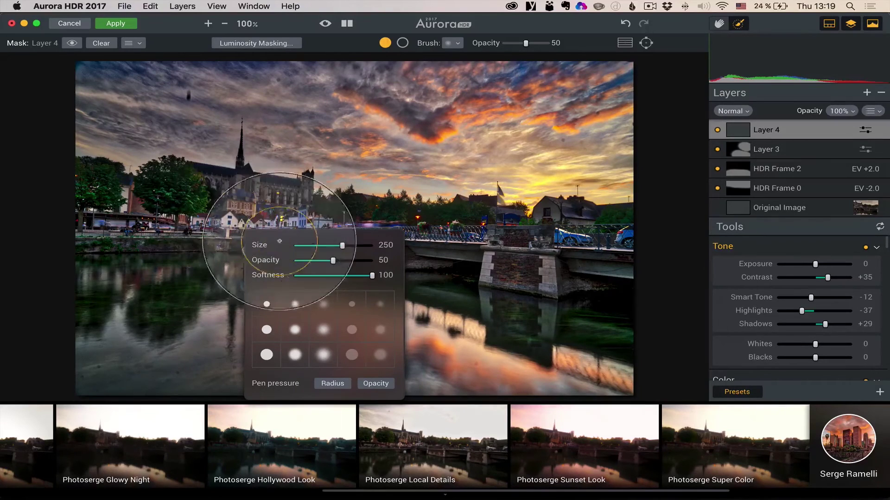
pyautogui.moveTo(250, 202)
pyautogui.mouseDown()
pyautogui.moveTo(228, 189)
pyautogui.moveTo(169, 229)
pyautogui.mouseUp()
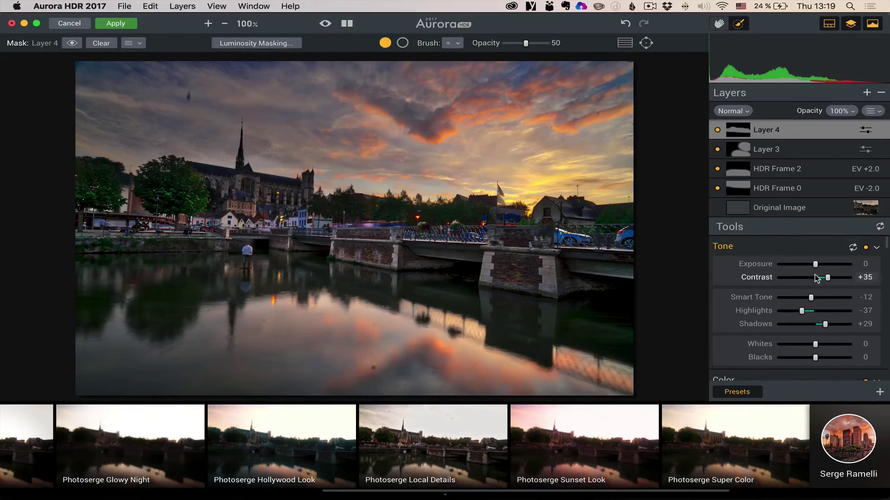
# - Set Layer 4's Exposure to +30 and erase its mask from the sky just above the skyline
pyautogui.moveTo(816, 264); pyautogui.dragTo(826, 264)
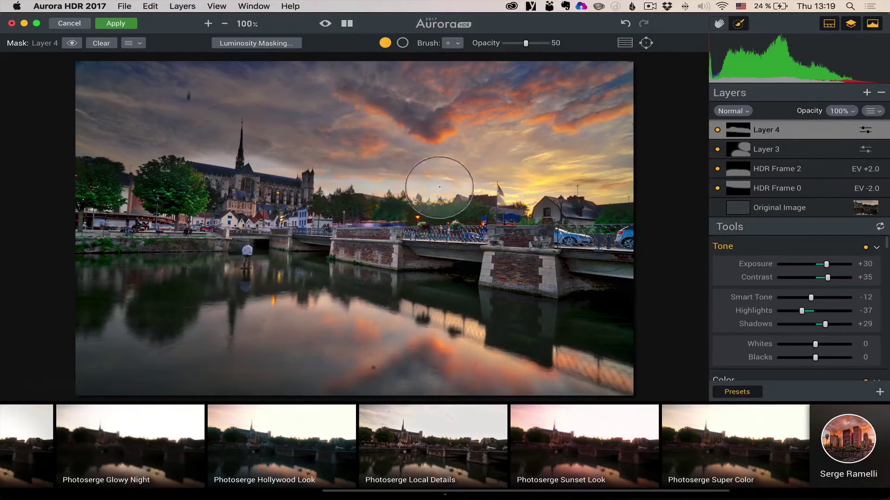
pyautogui.click(403, 42)
pyautogui.moveTo(354, 168)
pyautogui.mouseDown()
pyautogui.moveTo(466, 171)
pyautogui.moveTo(341, 174)
pyautogui.moveTo(355, 177)
pyautogui.moveTo(324, 162)
pyautogui.moveTo(199, 148)
pyautogui.moveTo(384, 172)
pyautogui.moveTo(624, 185)
pyautogui.moveTo(260, 166)
pyautogui.moveTo(38, 132)
pyautogui.moveTo(888, 106)
pyautogui.mouseUp()
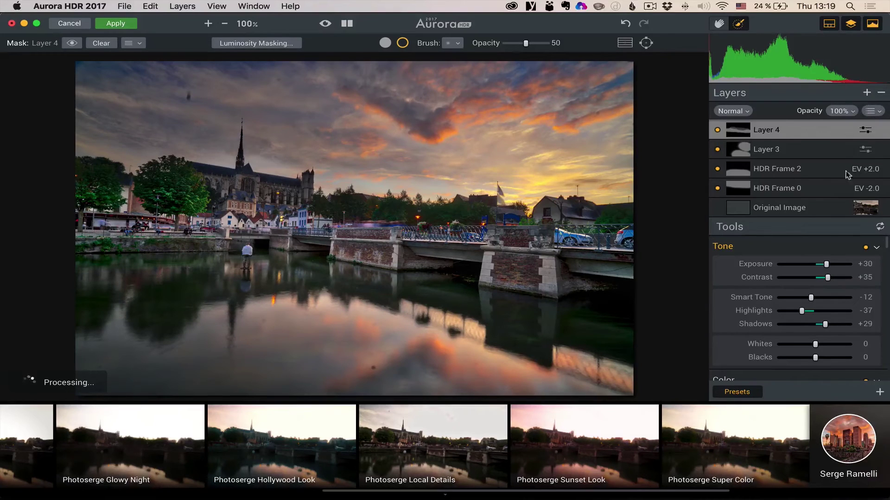
# - Add a new adjustment layer above Layer 4 with the Photoserge Clouds preset
pyautogui.click(868, 93)
pyautogui.click(849, 116)
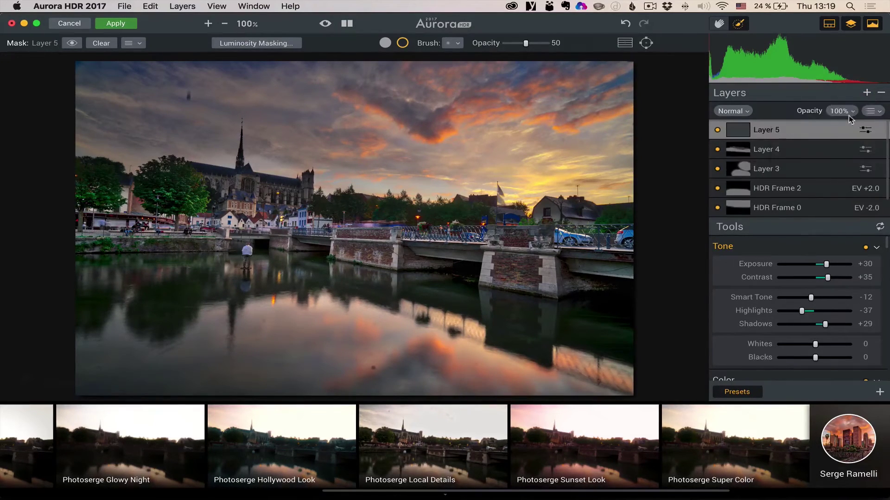
pyautogui.hscroll(-10, 622, 437)
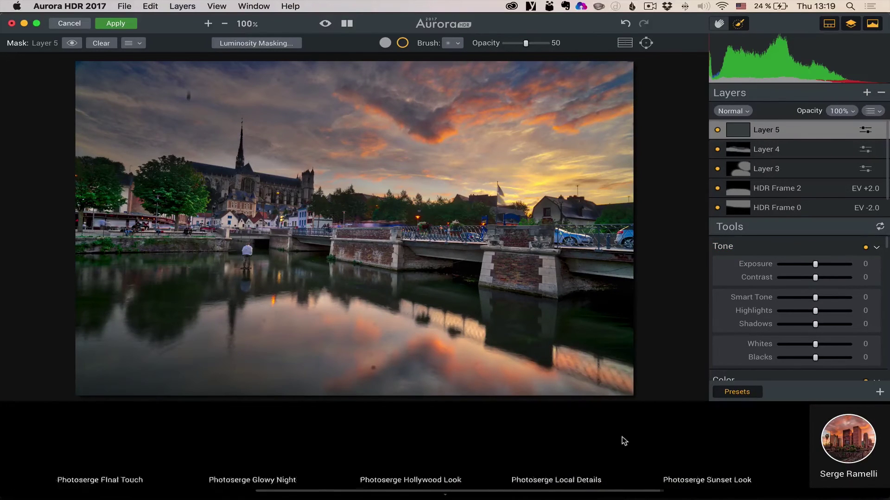
pyautogui.hscroll(-2, 622, 440)
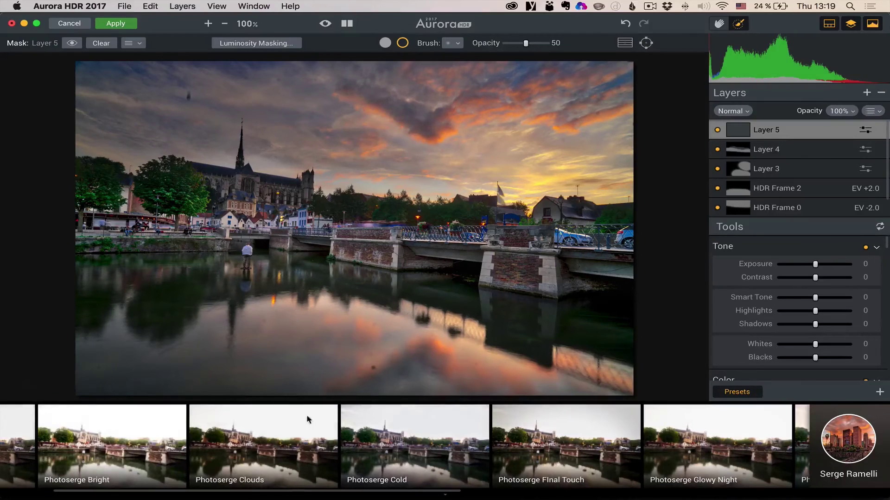
pyautogui.click(267, 435)
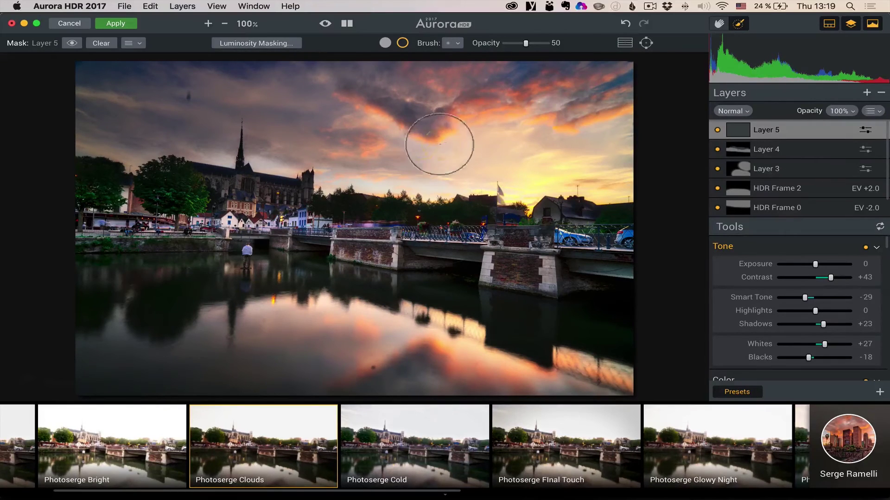
# - Erase Layer 5's mask over the sky and across the bridge with a larger brush, comparing the image with the layer off and on
pyautogui.rightClick(495, 109)
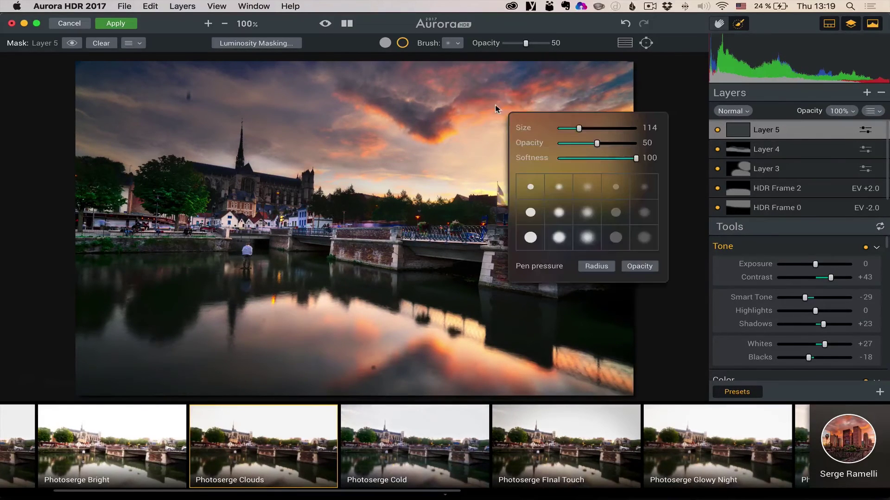
pyautogui.moveTo(589, 128); pyautogui.dragTo(599, 129)
pyautogui.moveTo(453, 108)
pyautogui.mouseDown()
pyautogui.moveTo(516, 101)
pyautogui.moveTo(465, 128)
pyautogui.moveTo(393, 102)
pyautogui.moveTo(545, 128)
pyautogui.moveTo(609, 112)
pyautogui.moveTo(277, 112)
pyautogui.mouseUp()
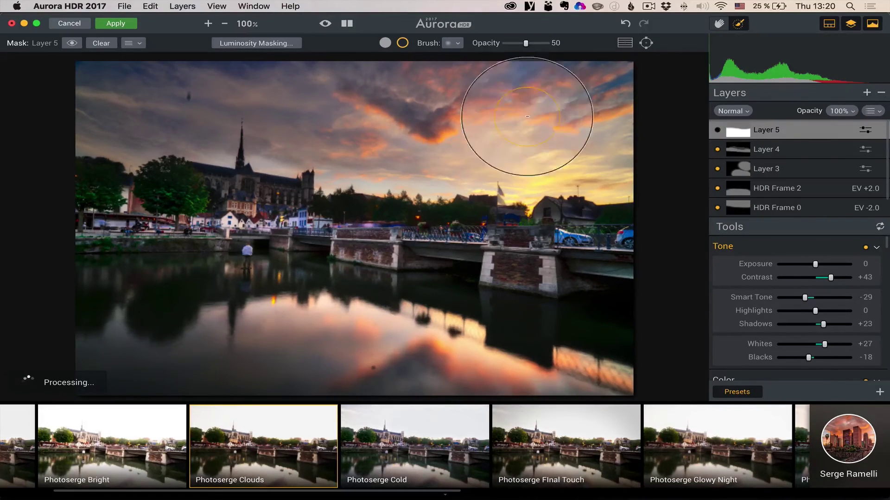
pyautogui.click(718, 131)
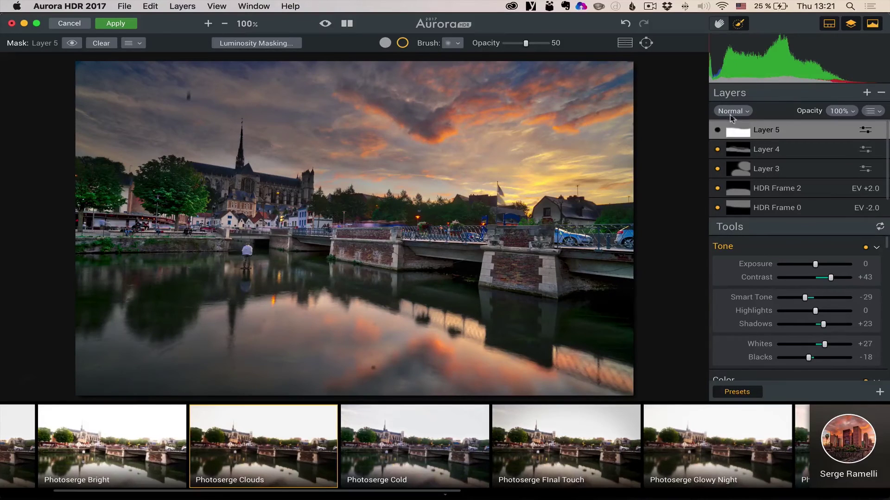
pyautogui.click(718, 131)
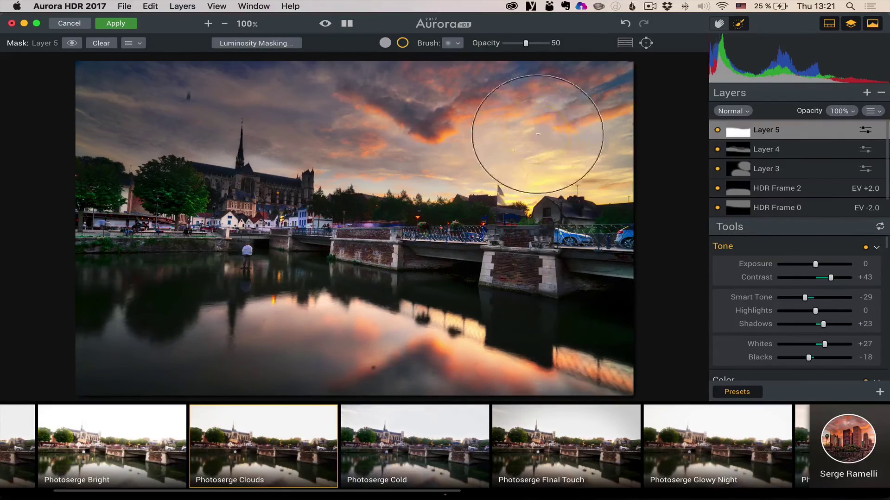
pyautogui.moveTo(358, 248)
pyautogui.mouseDown()
pyautogui.moveTo(181, 254)
pyautogui.moveTo(321, 285)
pyautogui.moveTo(386, 257)
pyautogui.moveTo(163, 247)
pyautogui.moveTo(243, 286)
pyautogui.moveTo(515, 292)
pyautogui.moveTo(531, 301)
pyautogui.moveTo(204, 260)
pyautogui.moveTo(253, 301)
pyautogui.moveTo(509, 303)
pyautogui.moveTo(195, 265)
pyautogui.moveTo(271, 270)
pyautogui.moveTo(159, 221)
pyautogui.moveTo(126, 226)
pyautogui.moveTo(534, 326)
pyautogui.moveTo(227, 318)
pyautogui.moveTo(367, 375)
pyautogui.moveTo(584, 378)
pyautogui.moveTo(54, 321)
pyautogui.moveTo(356, 305)
pyautogui.moveTo(624, 310)
pyautogui.moveTo(450, 263)
pyautogui.moveTo(160, 242)
pyautogui.moveTo(499, 285)
pyautogui.moveTo(626, 252)
pyautogui.mouseUp()
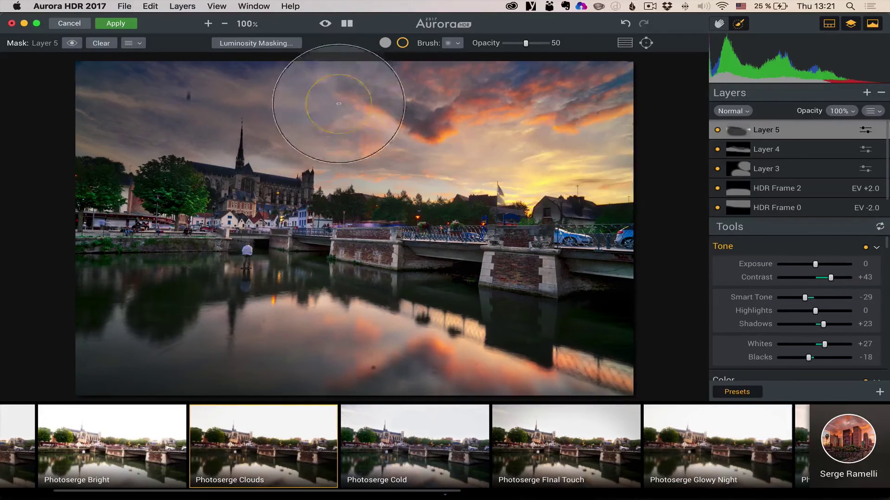
# - Apply the layered HDR edits and switch to Lightroom to open the resulting photo
pyautogui.click(117, 23)
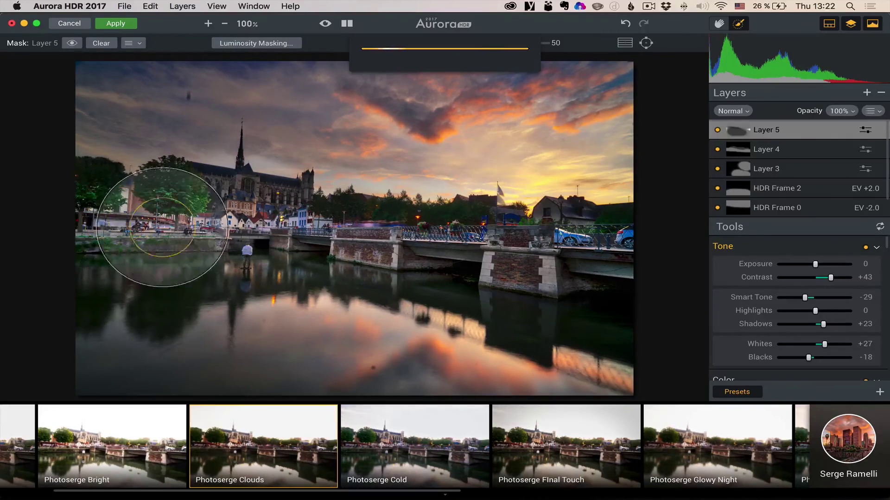
pyautogui.press('super+Tab')
pyautogui.press('Escape')
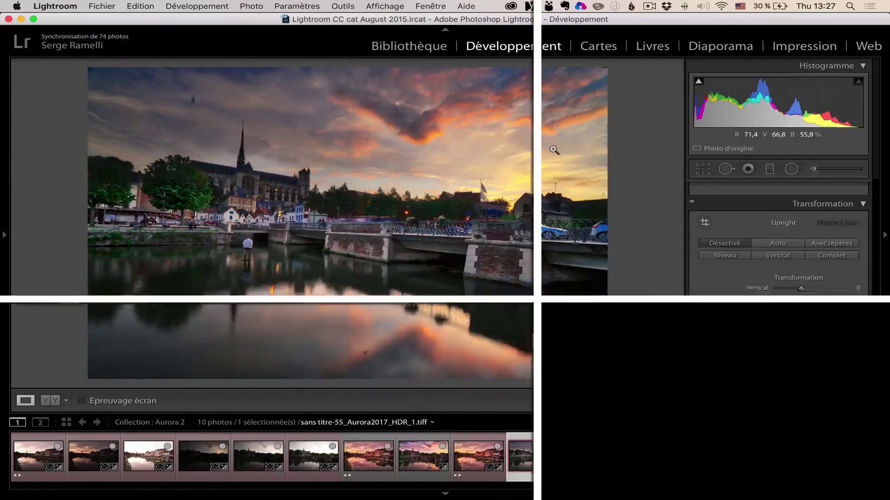
# - Heal the dark dust spot in the sky above the cathedral with the Spot Removal brush
pyautogui.scroll(5, 808, 210)
pyautogui.scroll(3, 809, 210)
pyautogui.click(727, 169)
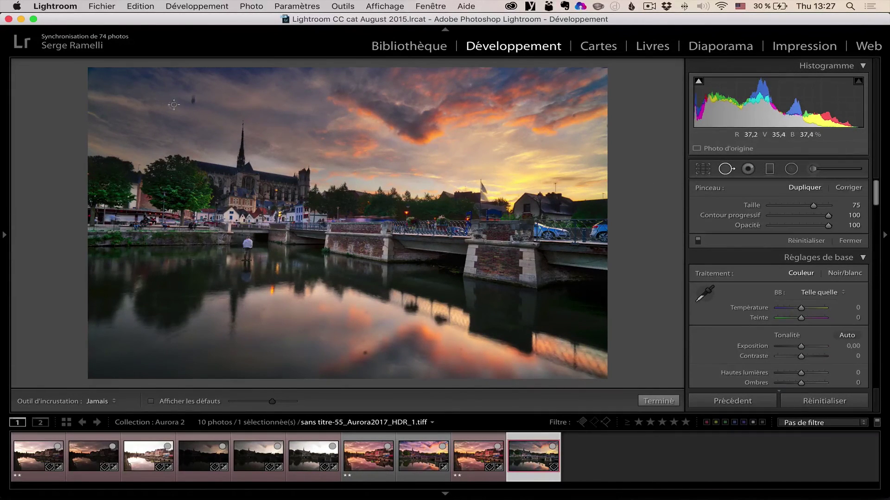
pyautogui.moveTo(192, 96); pyautogui.dragTo(193, 98)
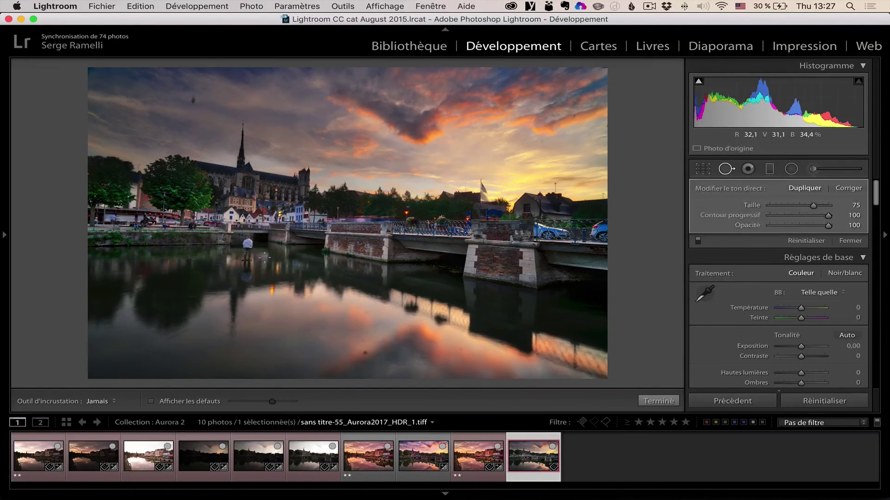
# - Remove the dark spot from the sunset reflection in the foreground water and retouch the water beneath the orange light
pyautogui.click(365, 353)
pyautogui.moveTo(369, 340); pyautogui.dragTo(362, 341)
pyautogui.click(364, 355)
pyautogui.click(356, 362)
pyautogui.click(365, 339)
pyautogui.click(366, 340)
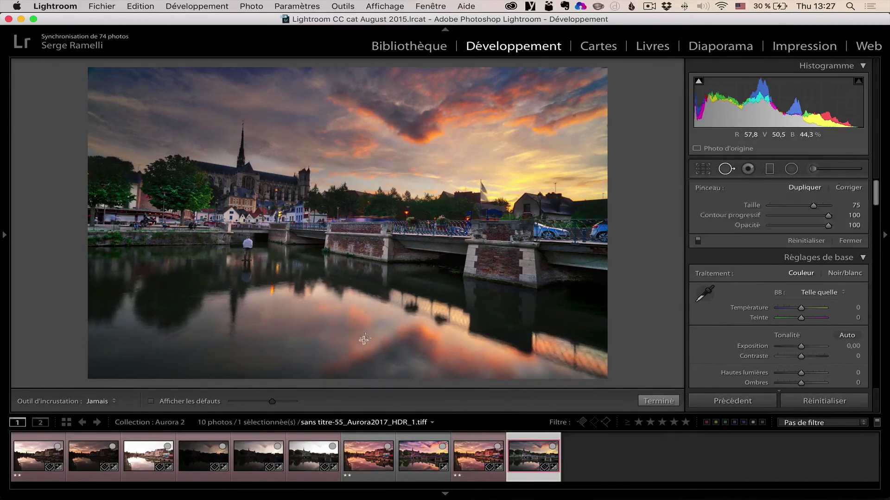
pyautogui.click(274, 300)
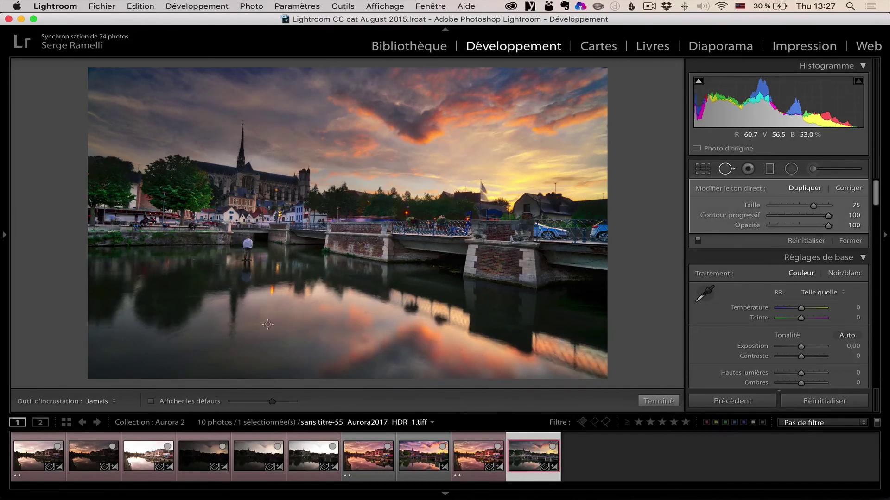
# - Visualize the photo's defects, retouch the spot in the water below the bridge reflection, and finish the spot removal
pyautogui.click(193, 401)
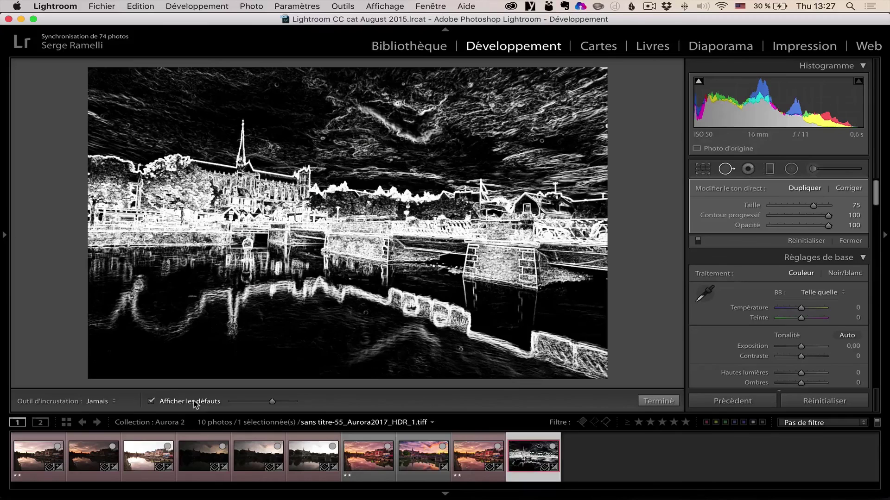
pyautogui.click(461, 349)
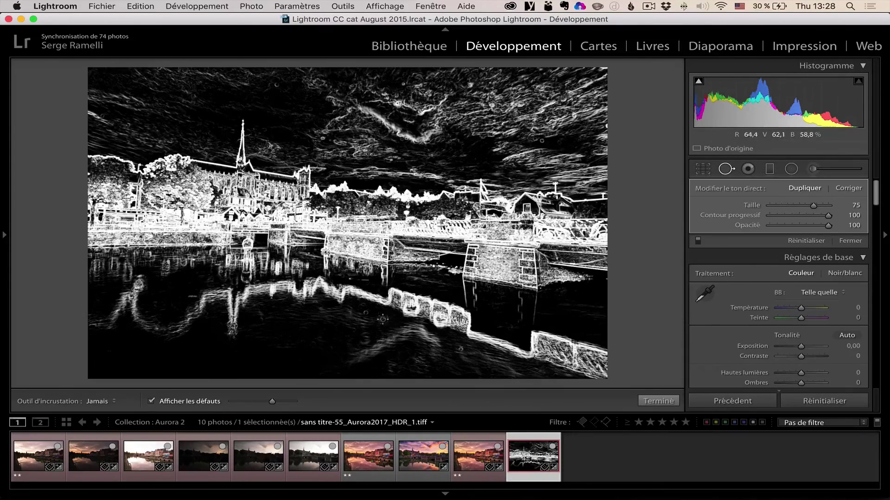
pyautogui.click(194, 401)
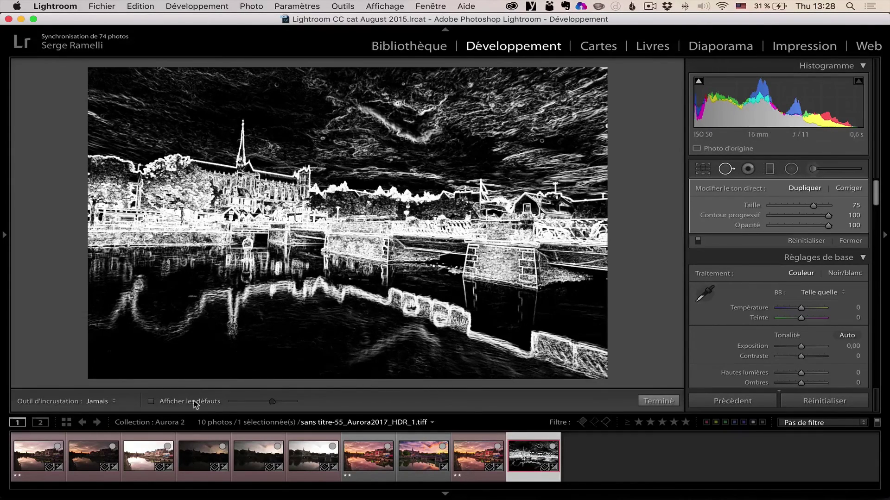
pyautogui.click(851, 241)
# - Set the photo's Shadows to +53 and Blacks to -45, and correct its perspective with Auto Upright
pyautogui.click(814, 312)
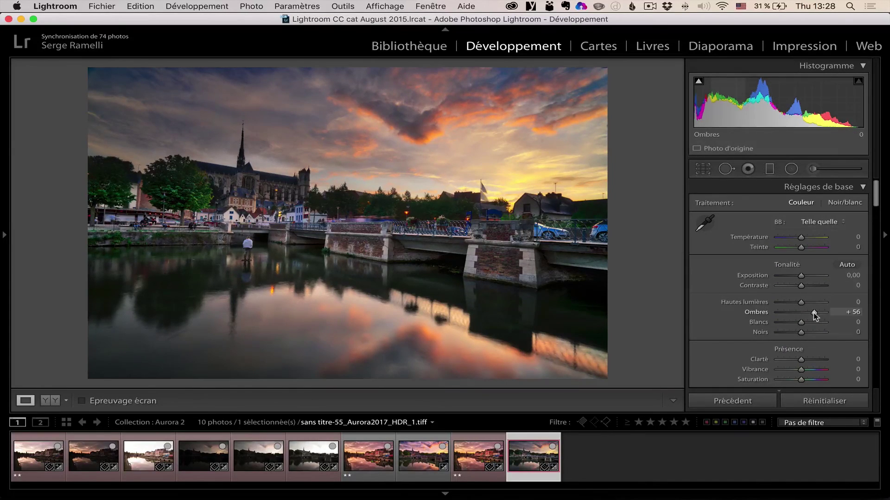
pyautogui.moveTo(801, 333); pyautogui.dragTo(796, 333)
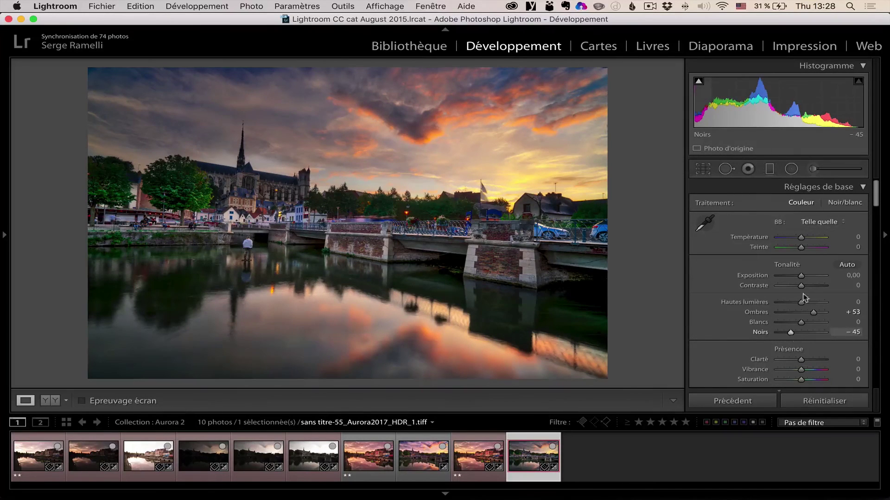
pyautogui.scroll(-10, 807, 286)
pyautogui.scroll(-10, 807, 286)
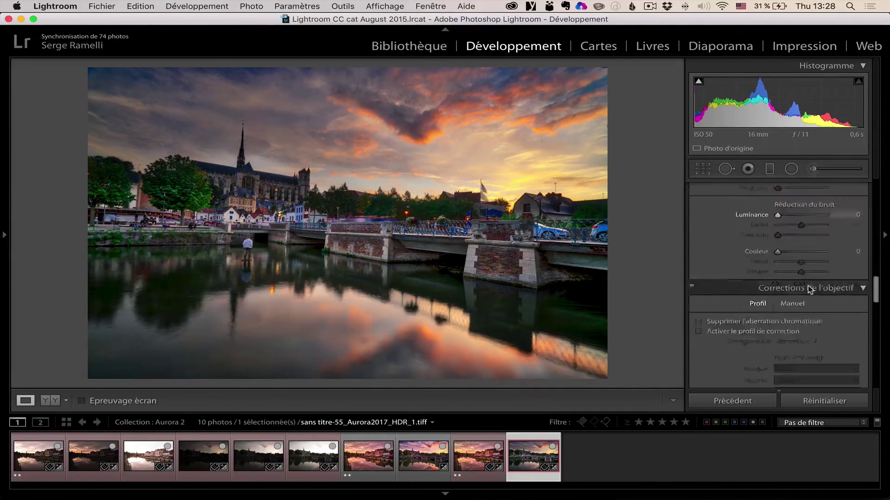
pyautogui.scroll(-6, 805, 257)
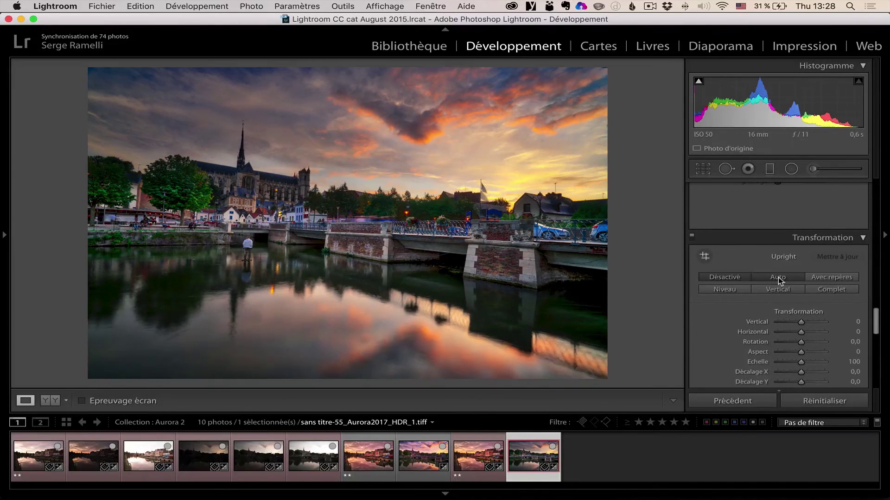
pyautogui.click(778, 277)
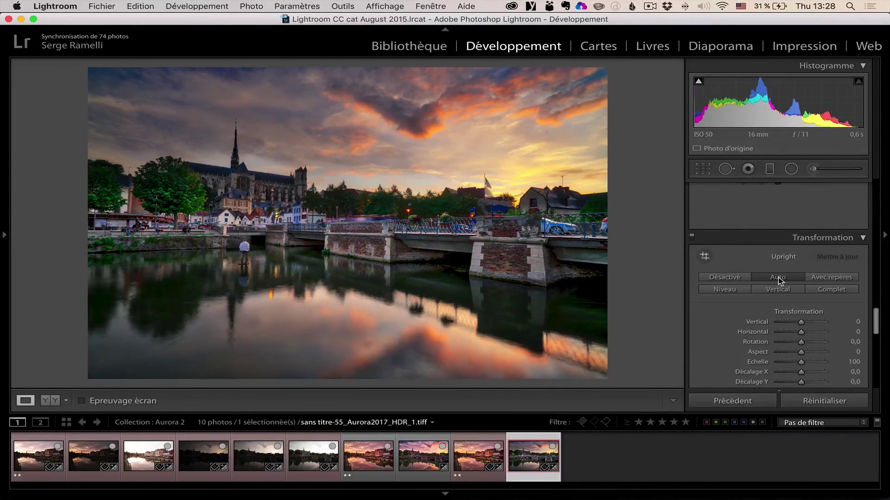
# - Retouch the remaining spots in the sky above the cathedral with the Spot Removal brush
pyautogui.click(726, 169)
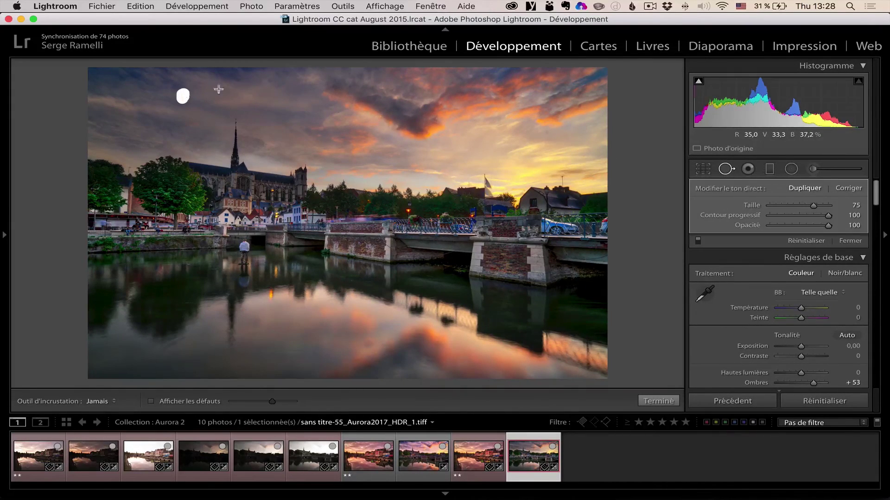
pyautogui.click(242, 80)
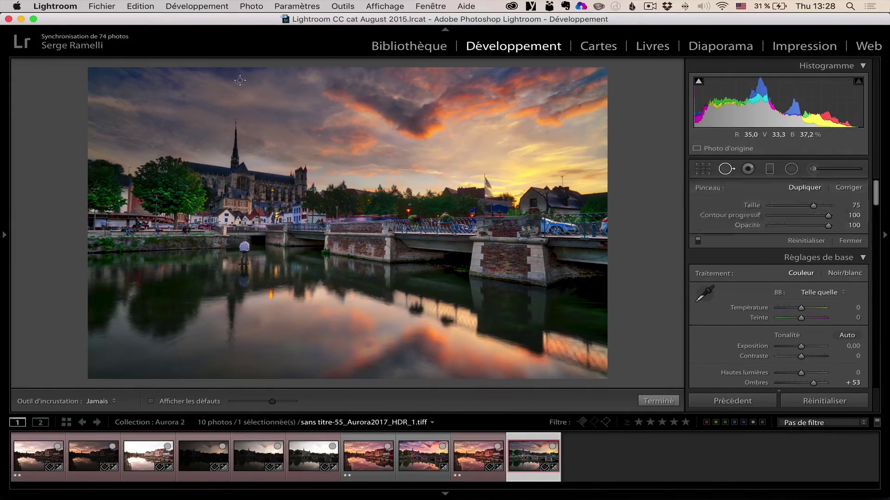
pyautogui.moveTo(239, 80); pyautogui.dragTo(237, 81)
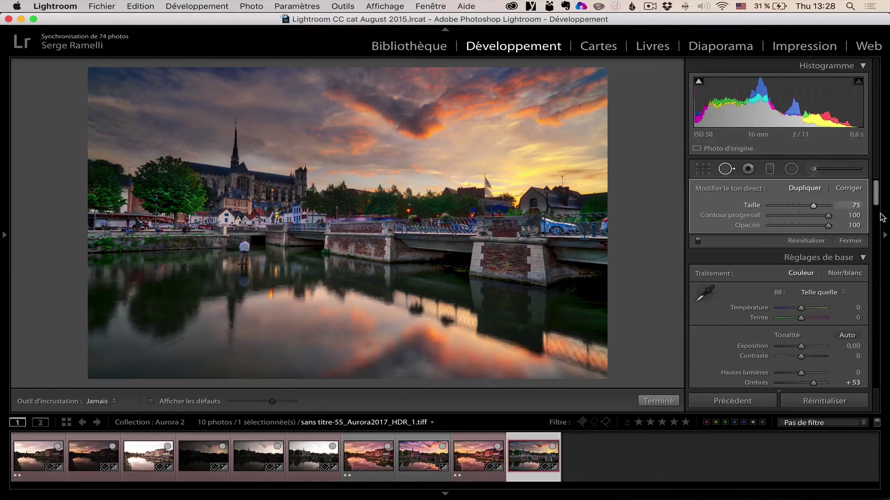
pyautogui.click(852, 242)
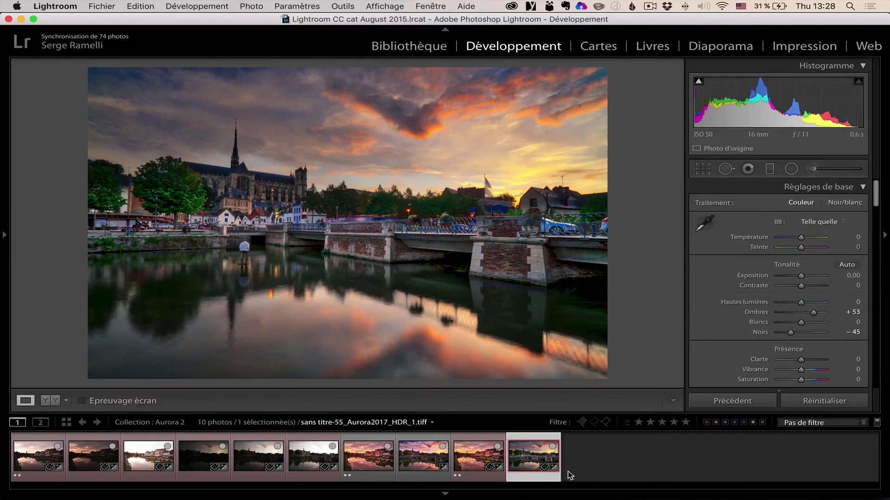
# - View the earlier versions sans titre-55_Aurora2017_HDR_0.tiff and Restaurant HDR-1_Aurora2017_HDR.tiff to compare them
pyautogui.click(416, 458)
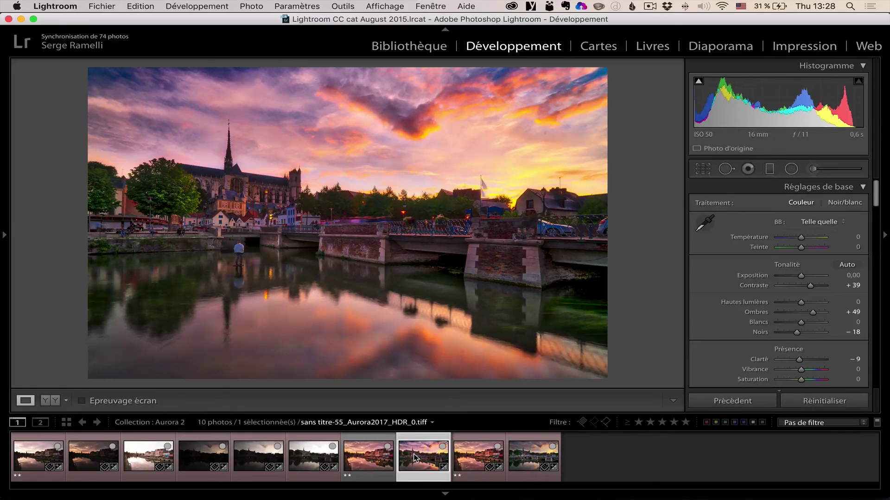
pyautogui.click(370, 456)
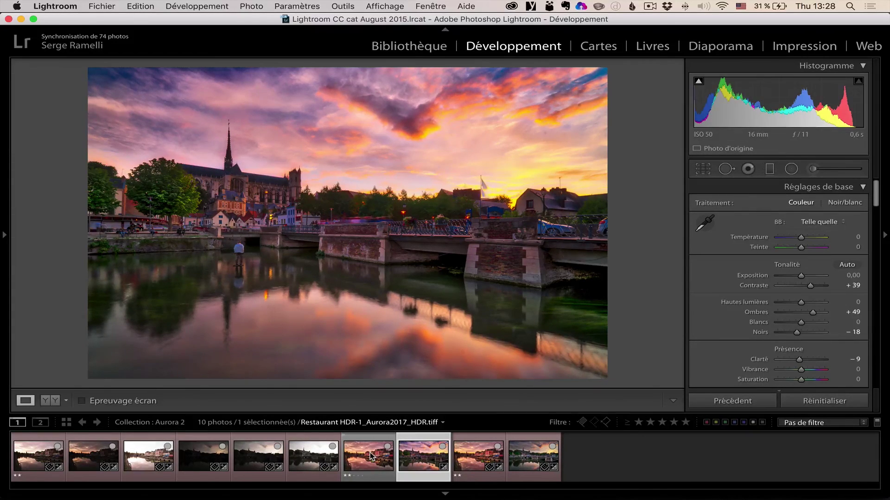